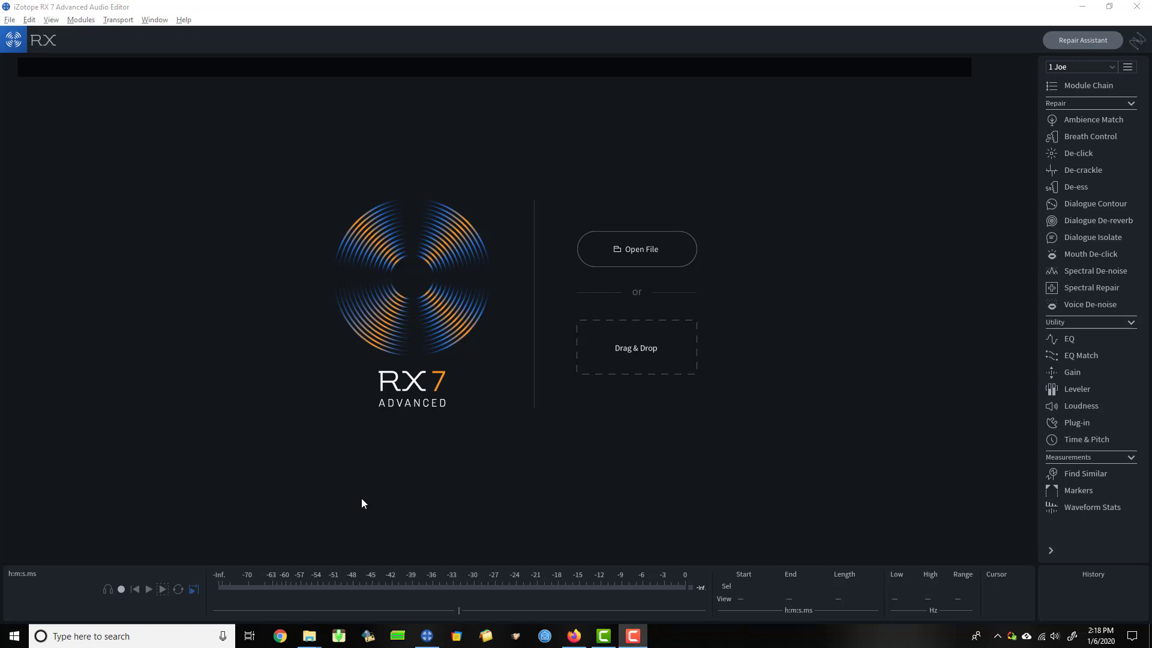
- Open 01.SB.Heart.wav and save a copy of it as 99.SB.RetailSample in WAV format
left_click(653, 250)
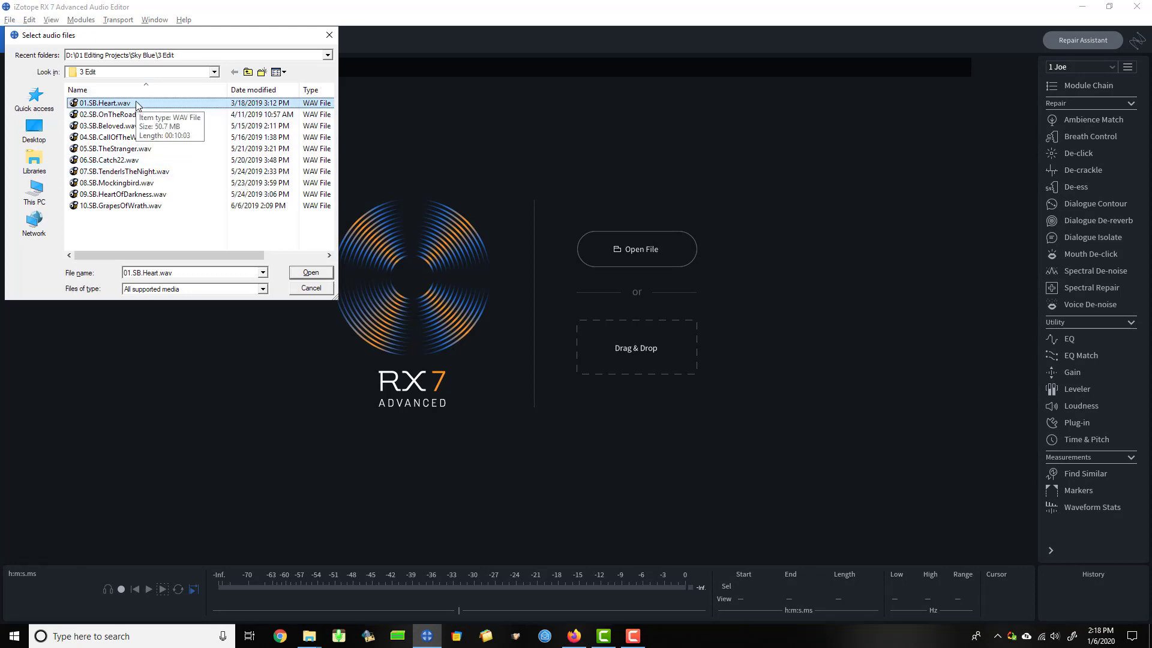
left_click(326, 275)
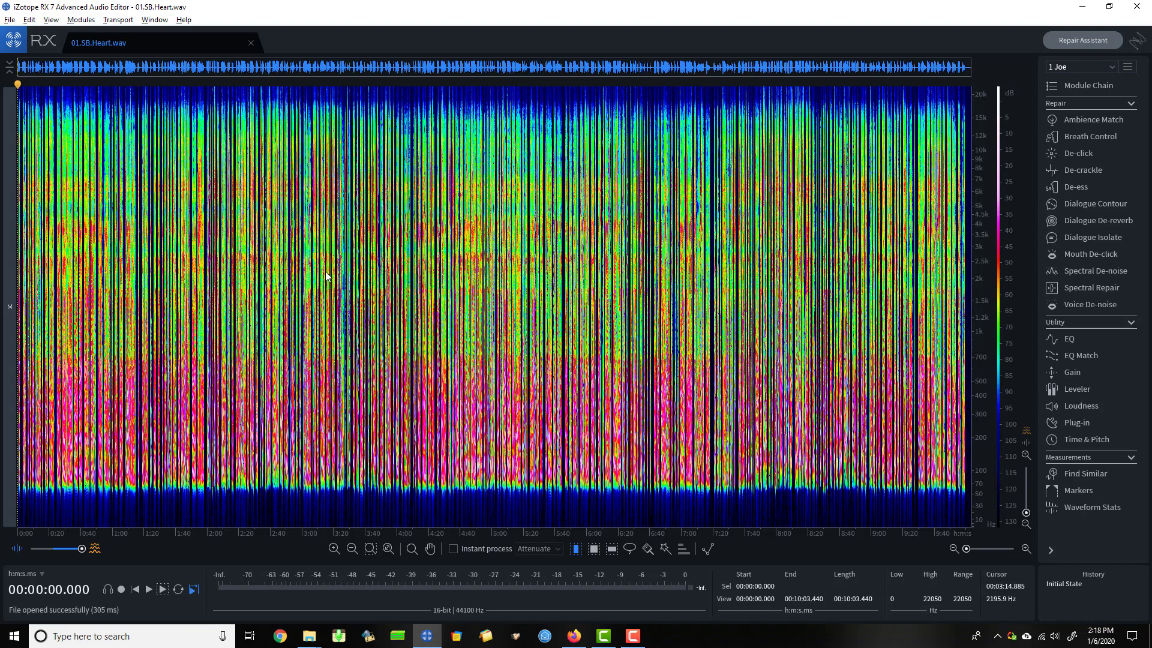
left_click(9, 20)
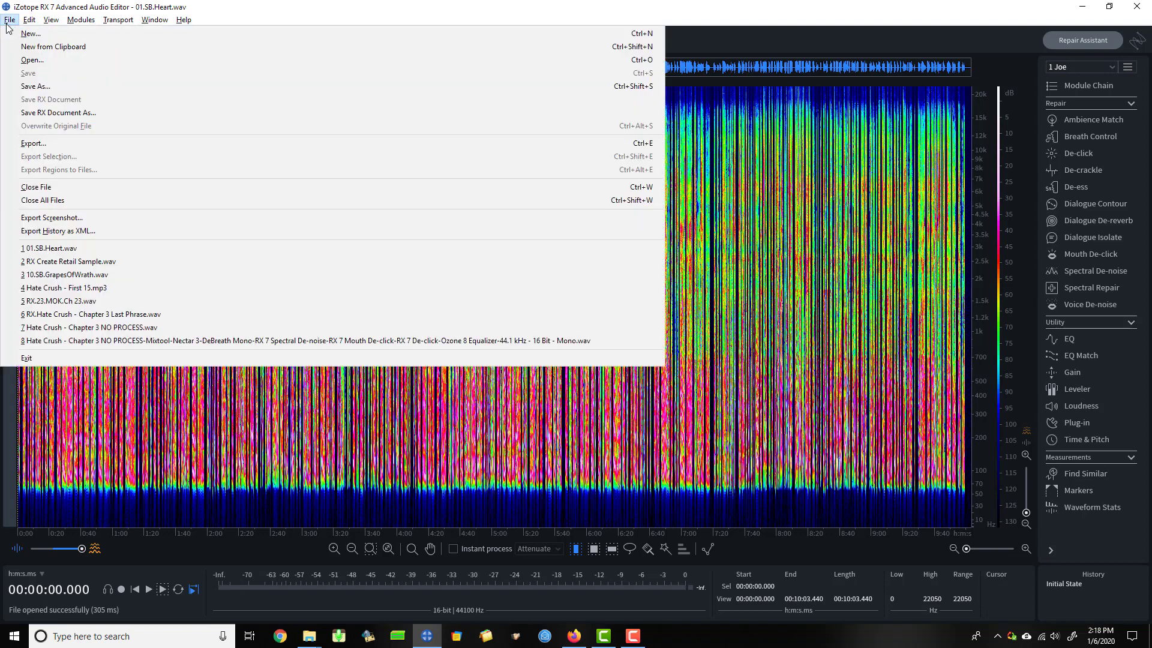
left_click(35, 87)
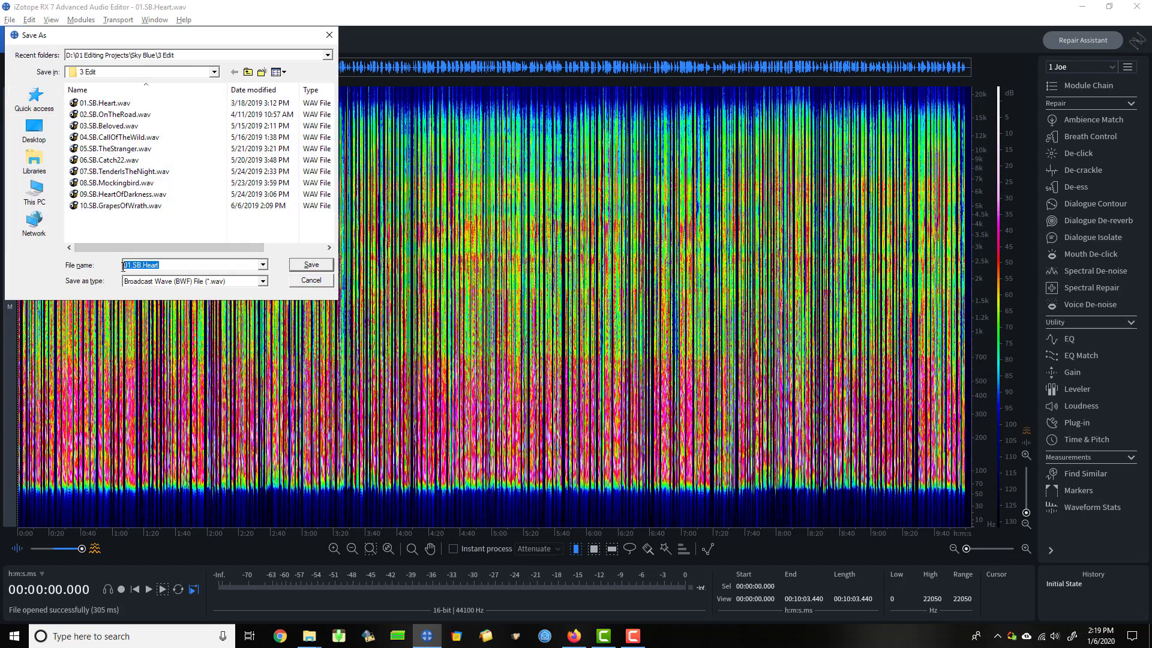
type("99.SB.RetailSample")
left_click(311, 265)
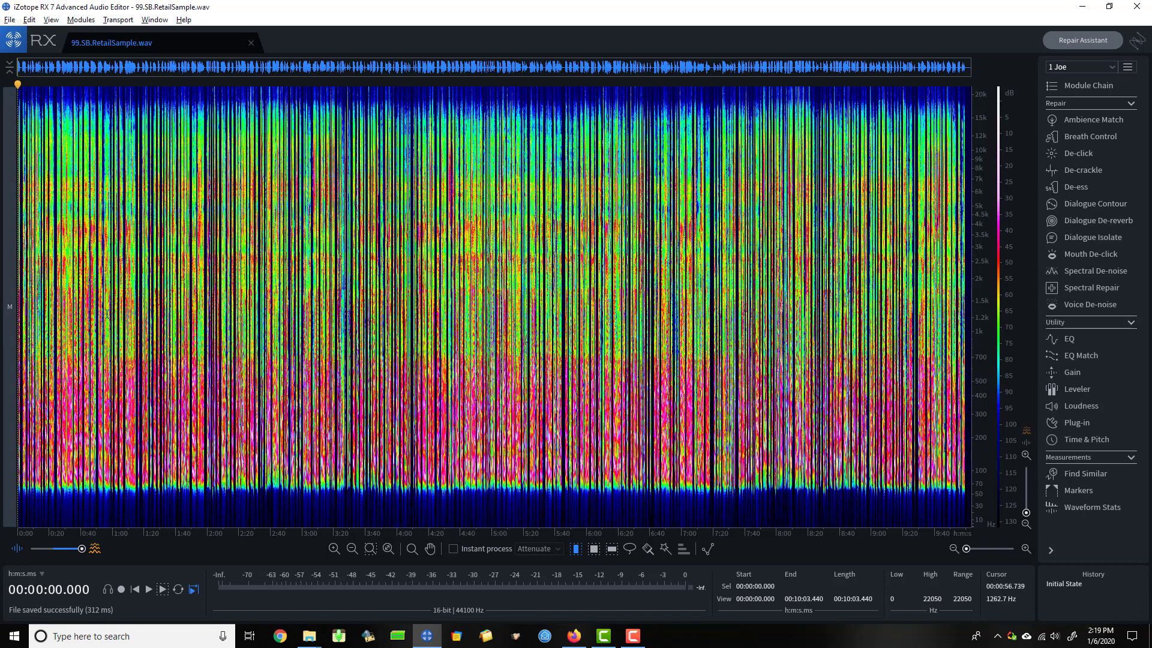
- Place a marker at 0.600 seconds, just before the first spoken phrase
scroll(107, 314, "up", 3)
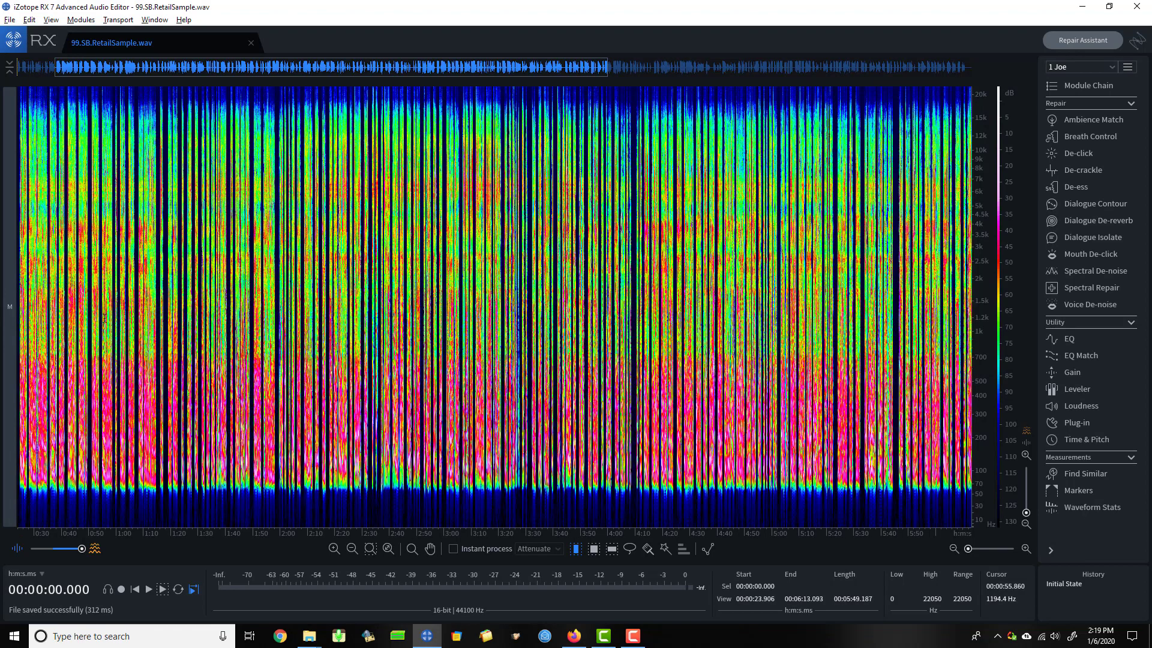
scroll(104, 318, "down", 3)
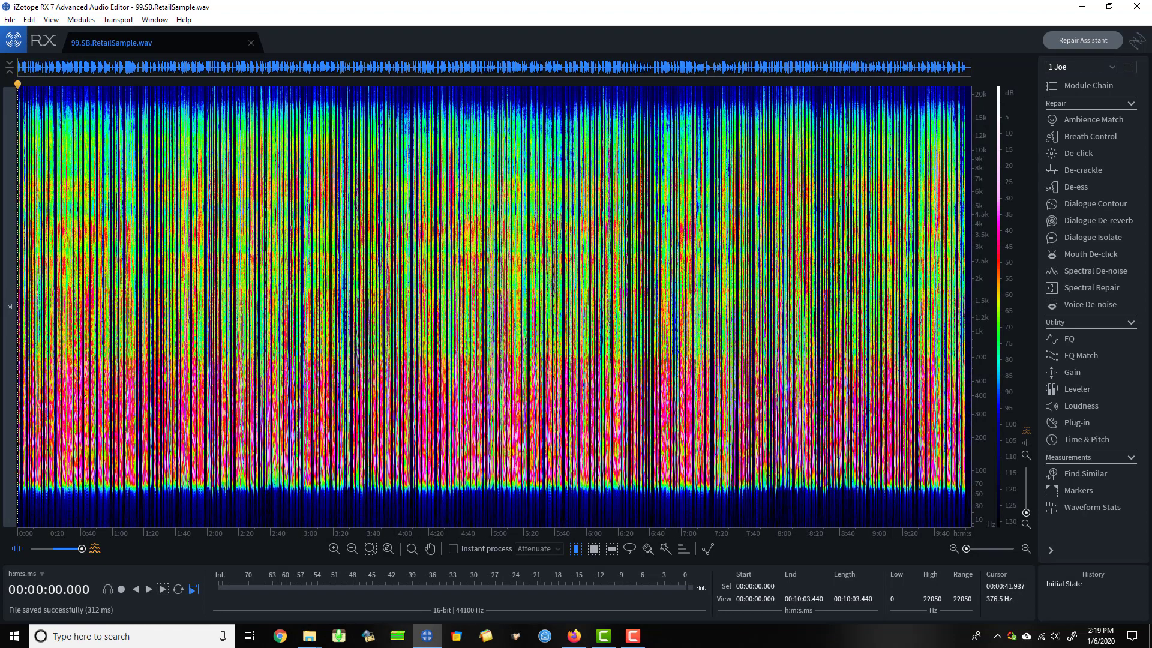
scroll(133, 380, "up", 5)
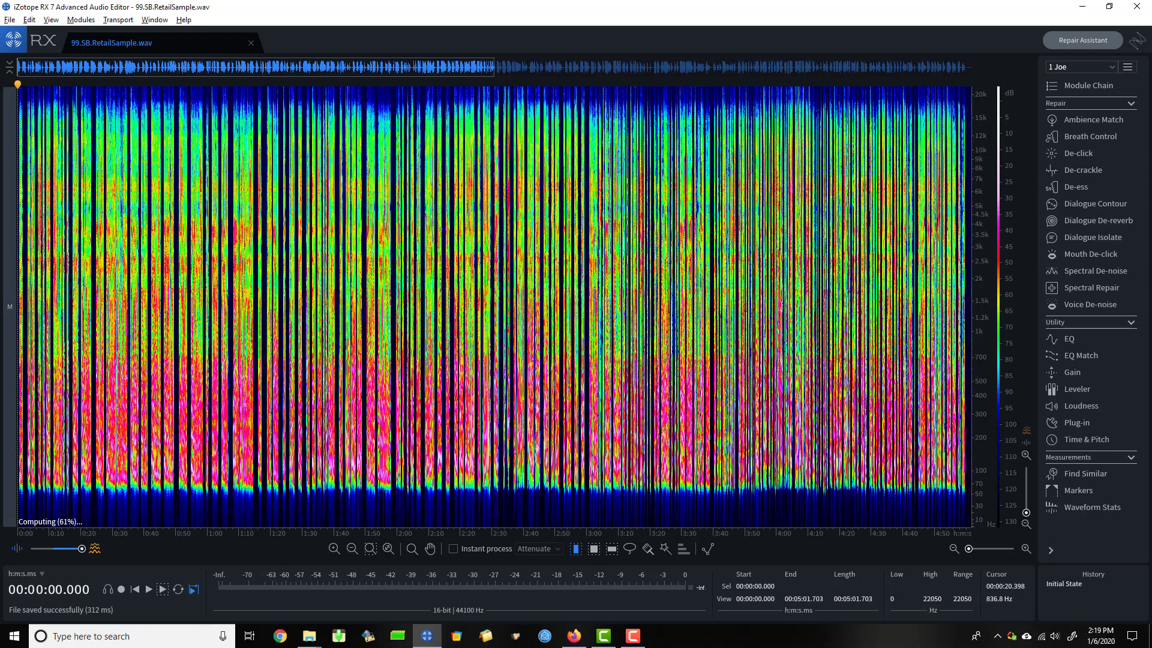
scroll(132, 379, "up", 5)
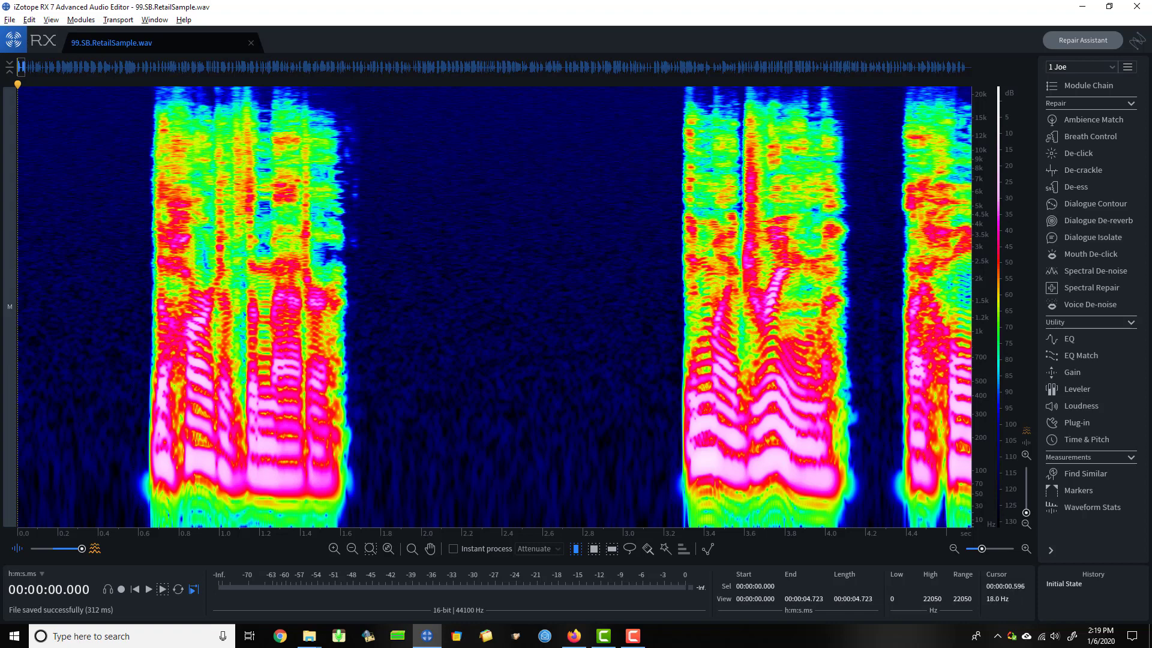
left_click(139, 525)
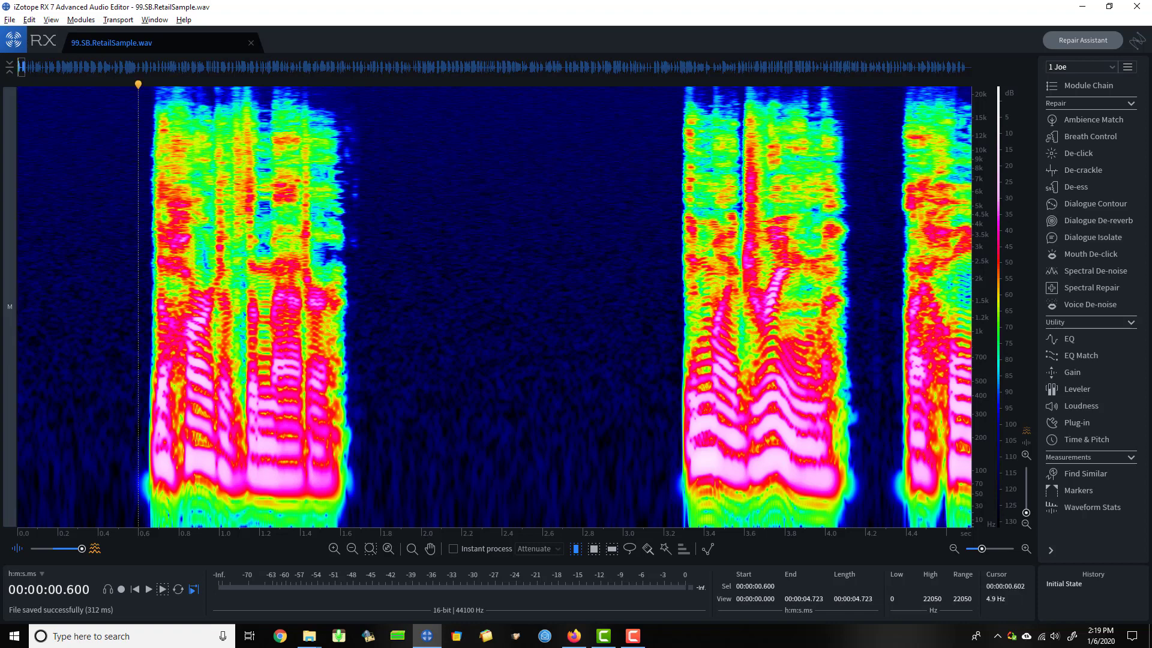
key("m")
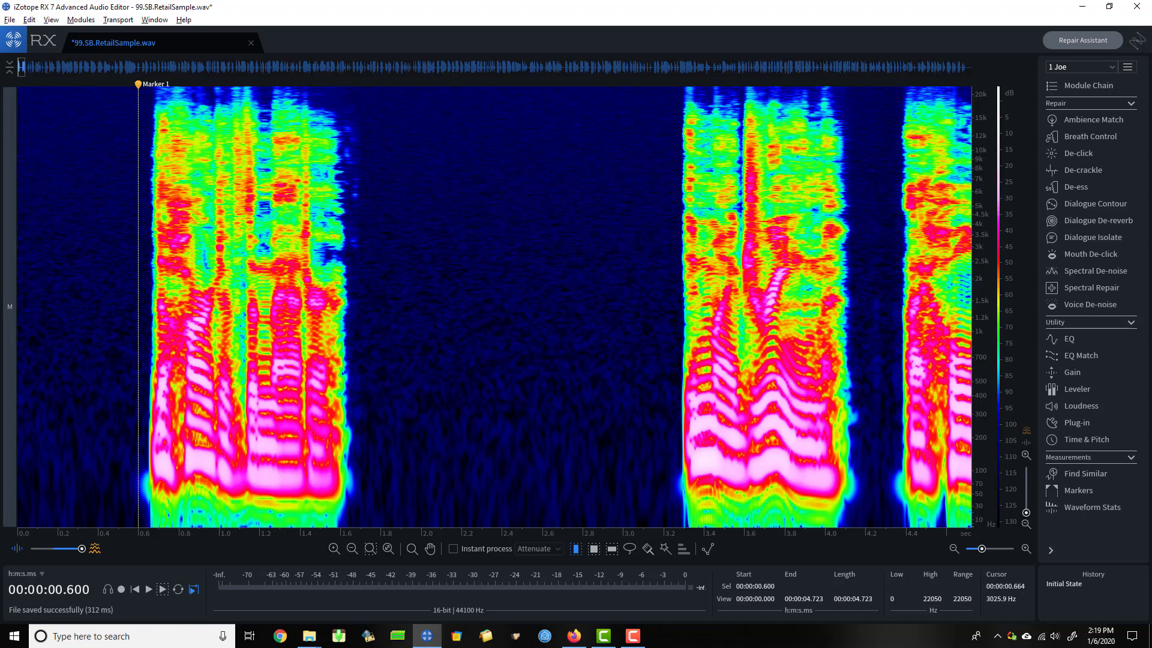
- Place a marker at about 9:59.492, just after the last spoken phrase at the end of the file
key("End")
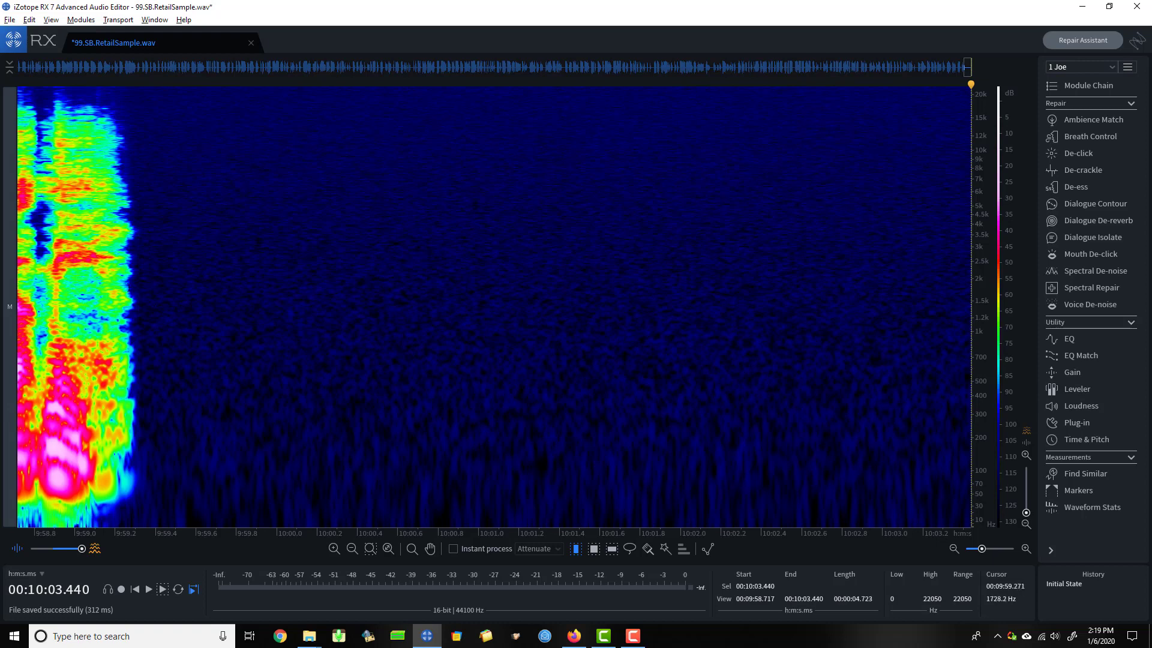
left_click_drag(170, 315, 974, 315)
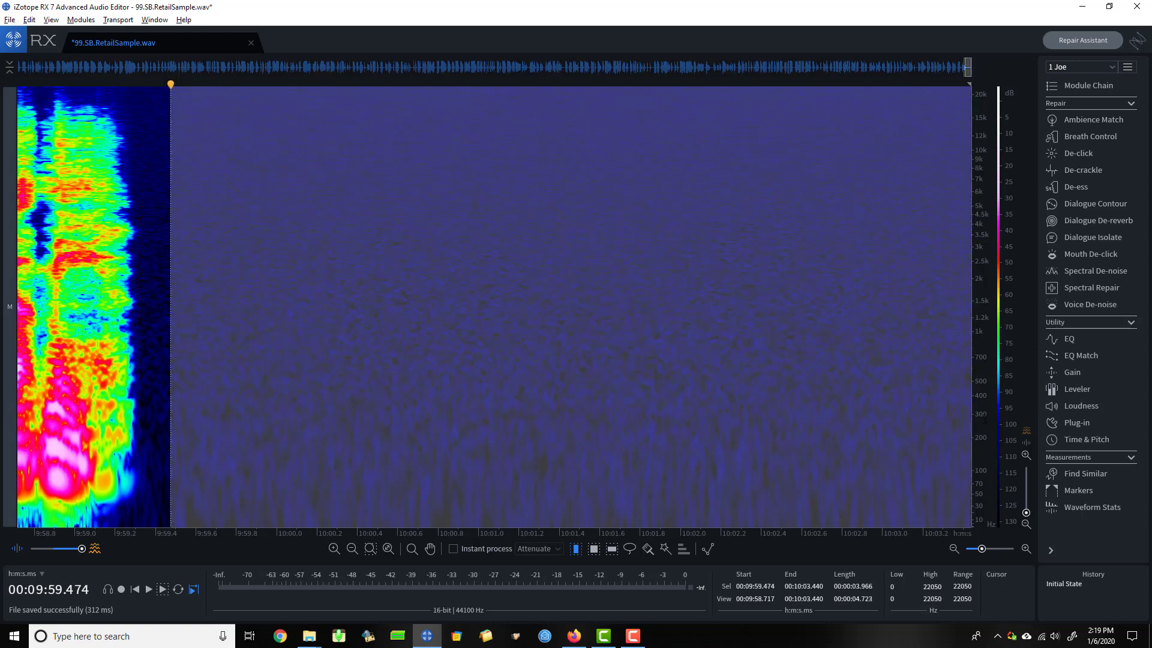
left_click(263, 189)
left_click(174, 139)
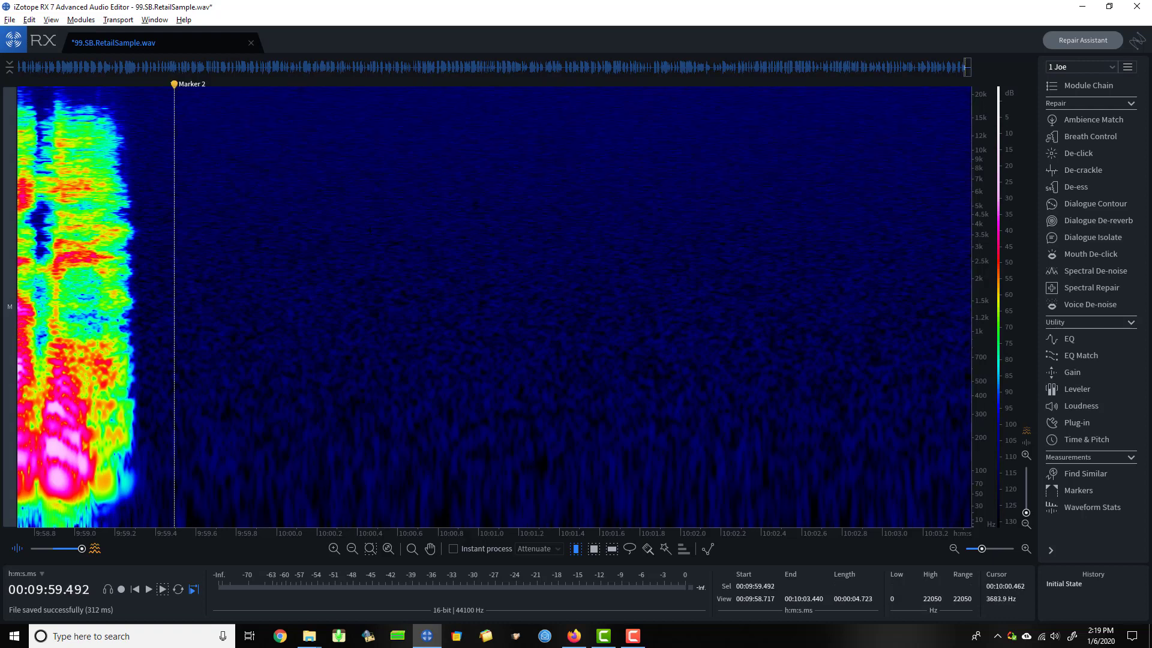
- Place a marker at 1:15.000, in the silent gap between two phrases
scroll(370, 230, "down", 3)
scroll(375, 235, "down", 3)
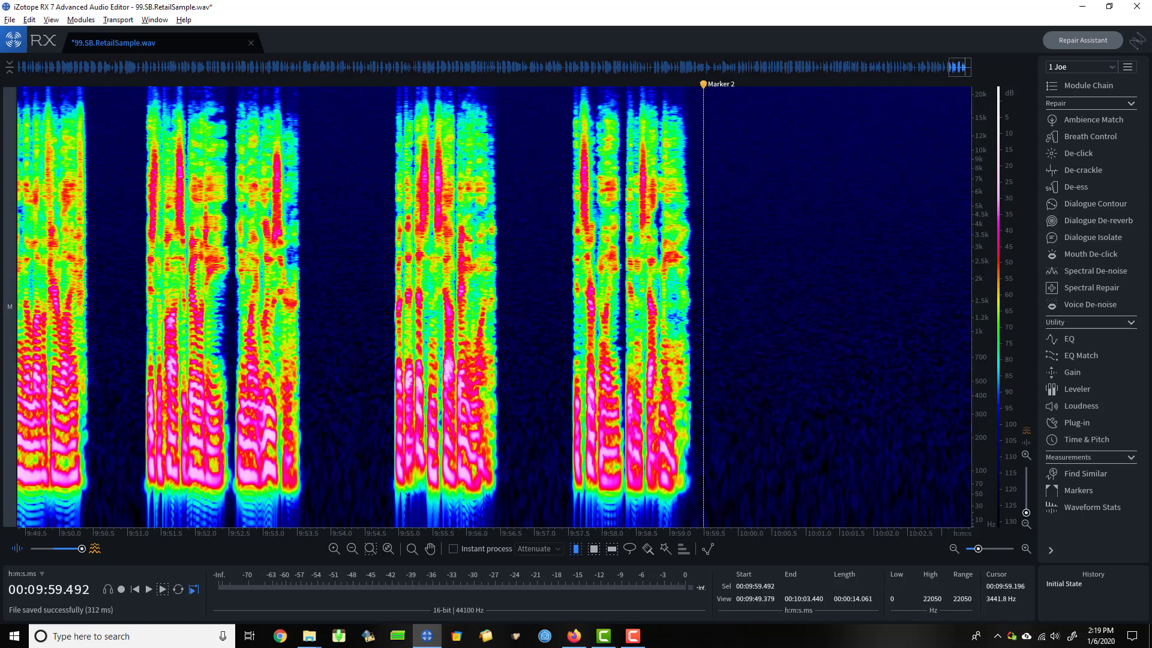
scroll(362, 240, "down", 2)
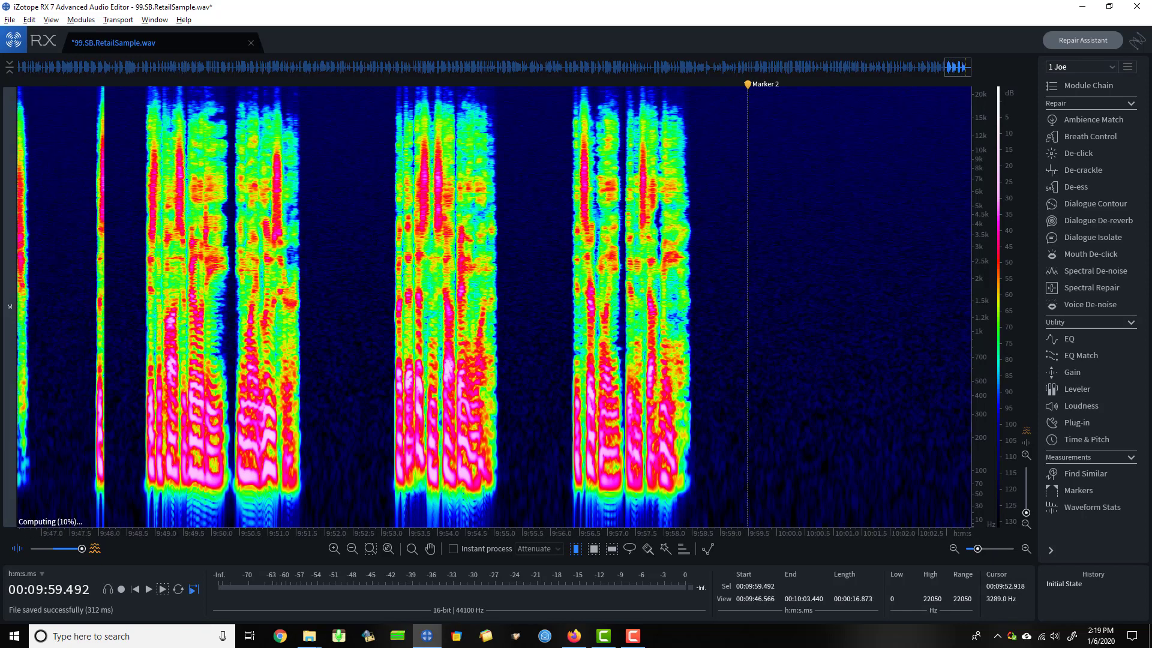
scroll(363, 240, "down", 4)
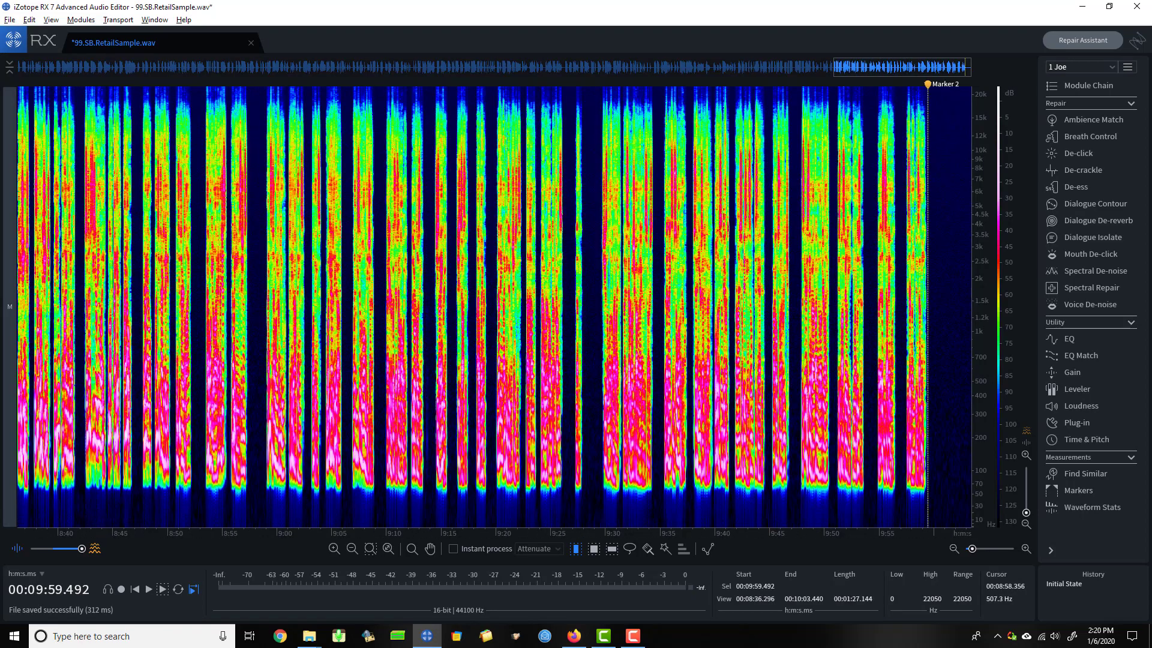
scroll(362, 240, "down", 2)
scroll(363, 240, "down", 4)
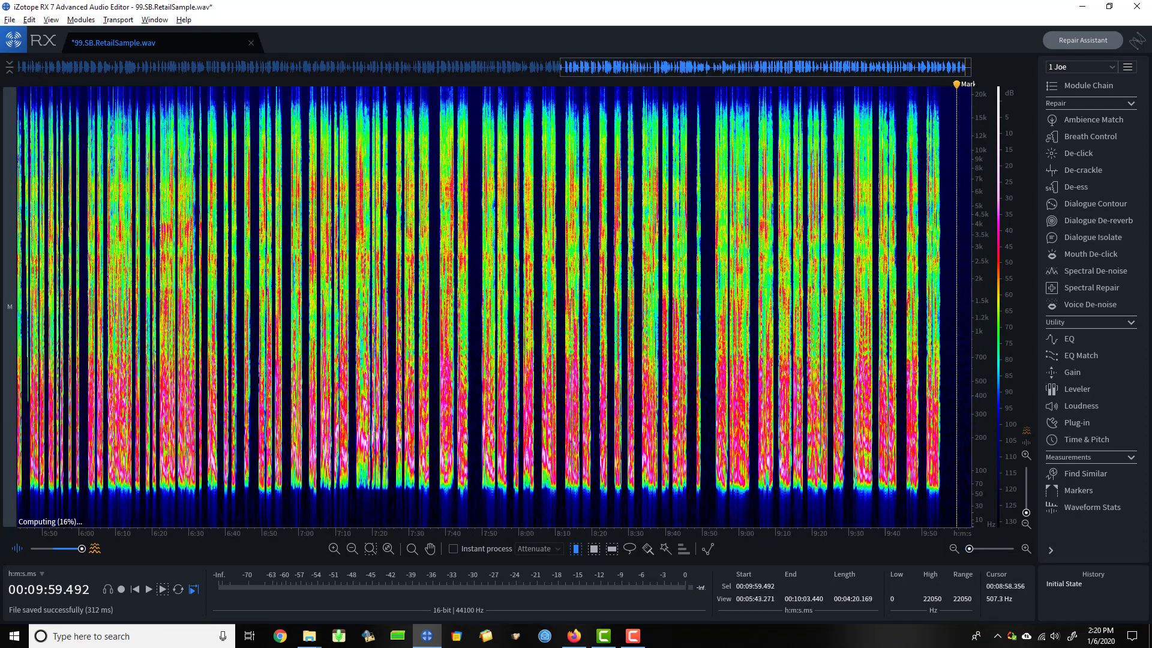
scroll(179, 541, "left", 5)
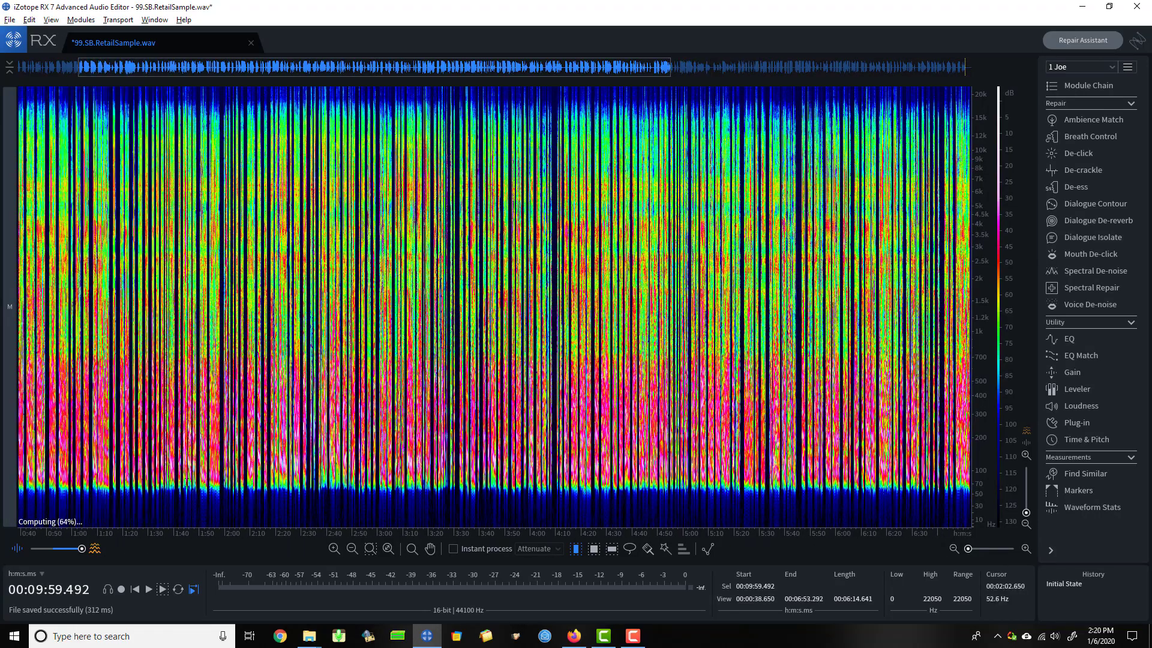
scroll(120, 414, "up", 3)
scroll(110, 416, "up", 7)
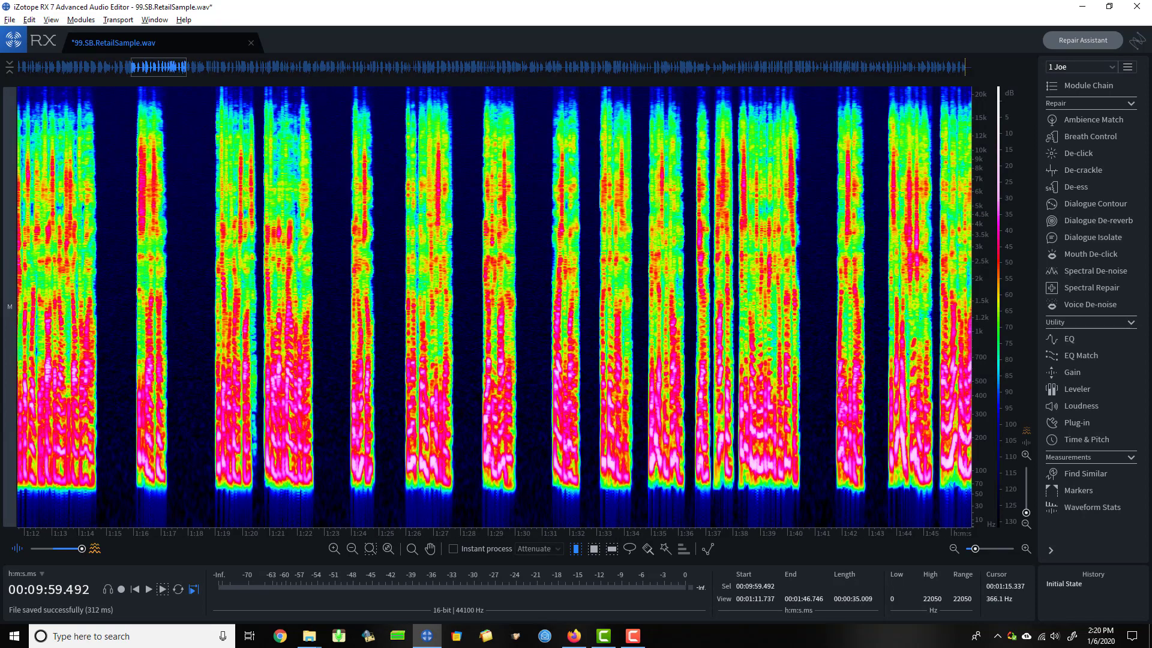
left_click(112, 375)
scroll(111, 375, "up", 2)
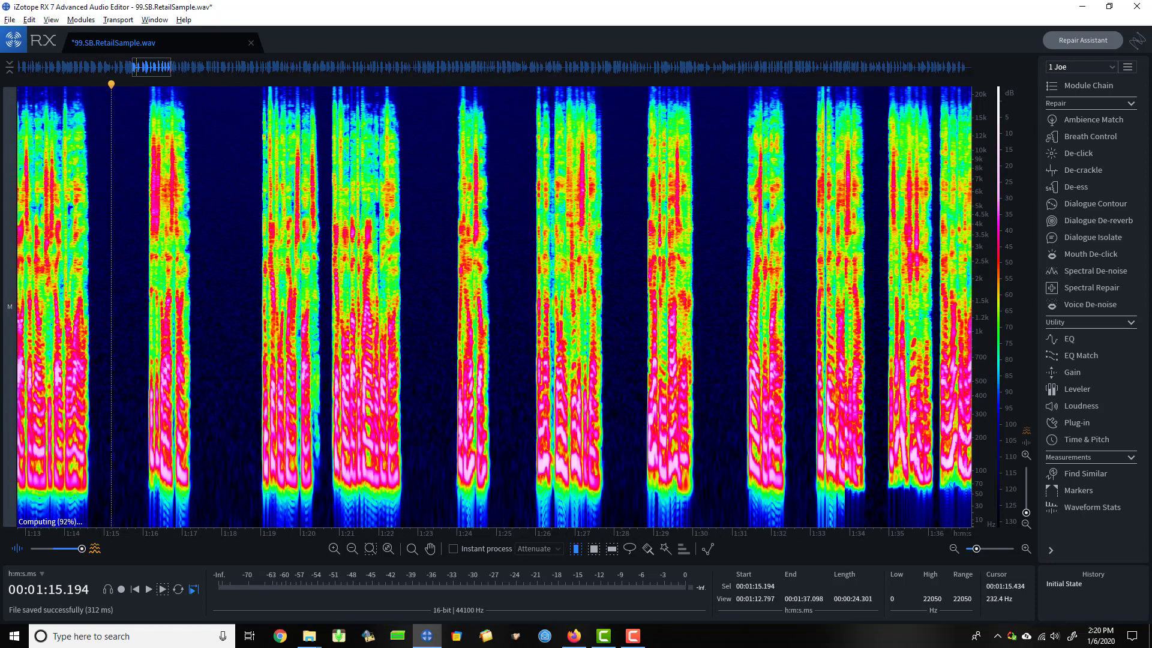
left_click(104, 509)
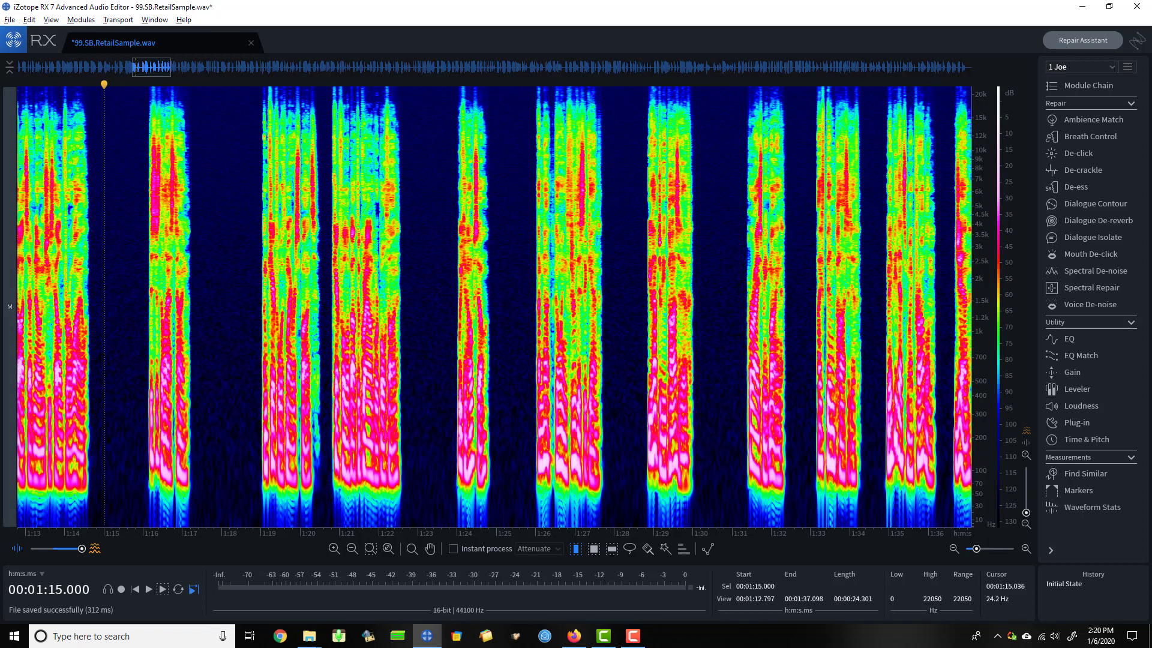
key("m")
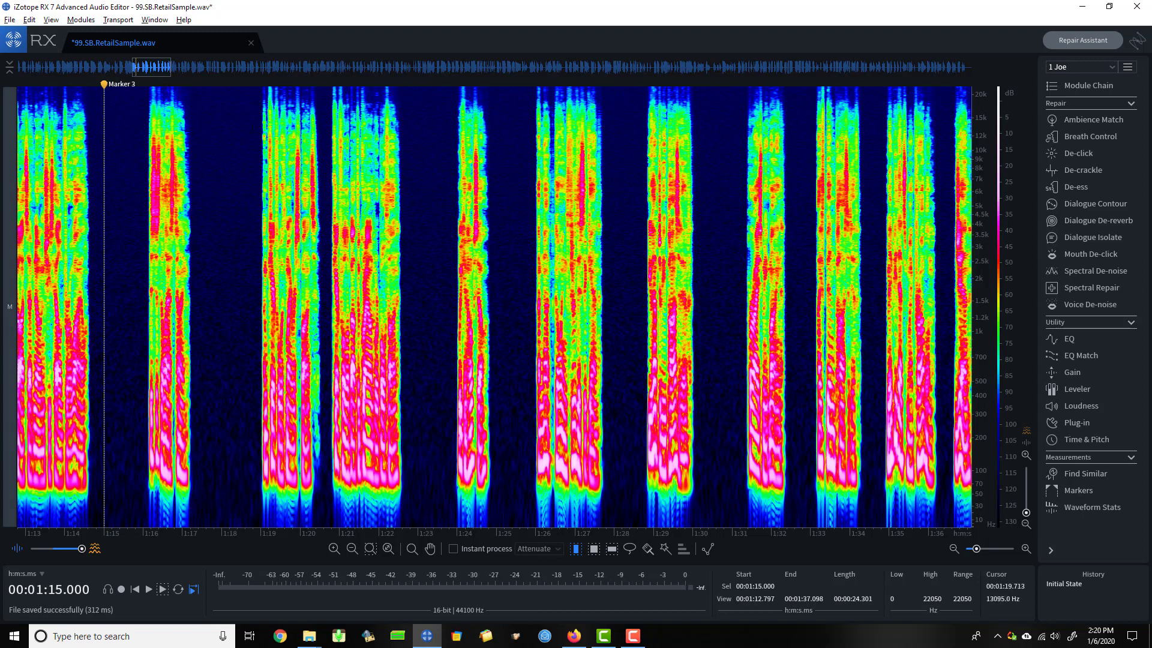
- Place a marker at 4:10.000, in the silent gap between two phrases
left_click_drag(154, 69, 475, 70)
scroll(557, 355, "down", 2)
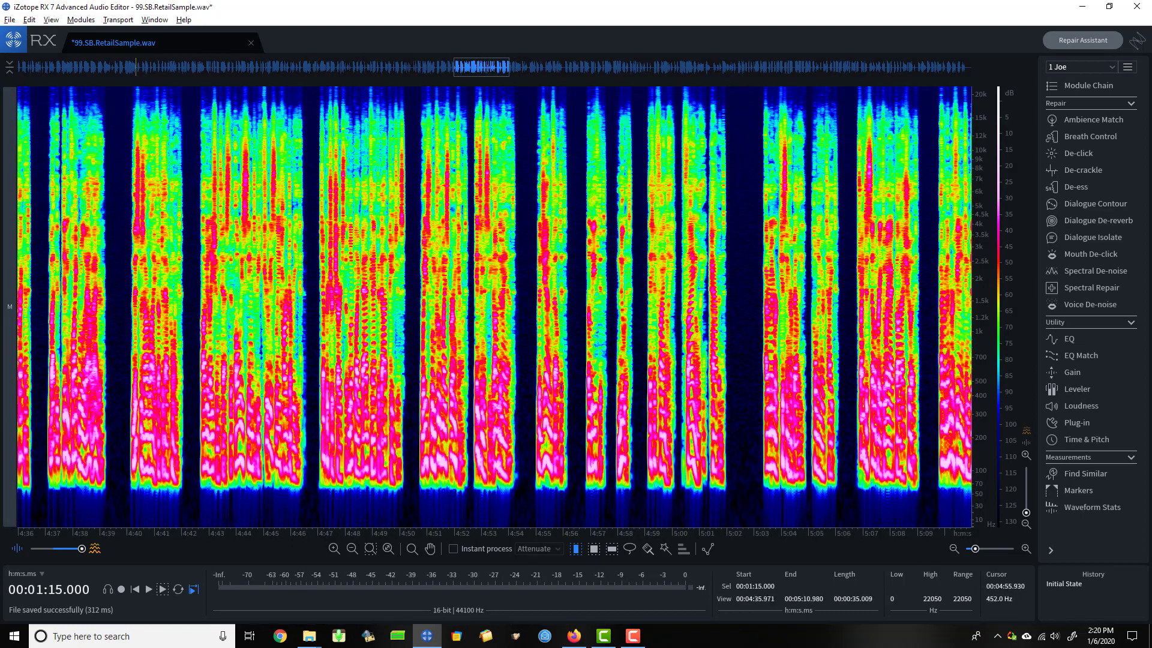
scroll(558, 356, "down", 1)
scroll(413, 467, "down", 2)
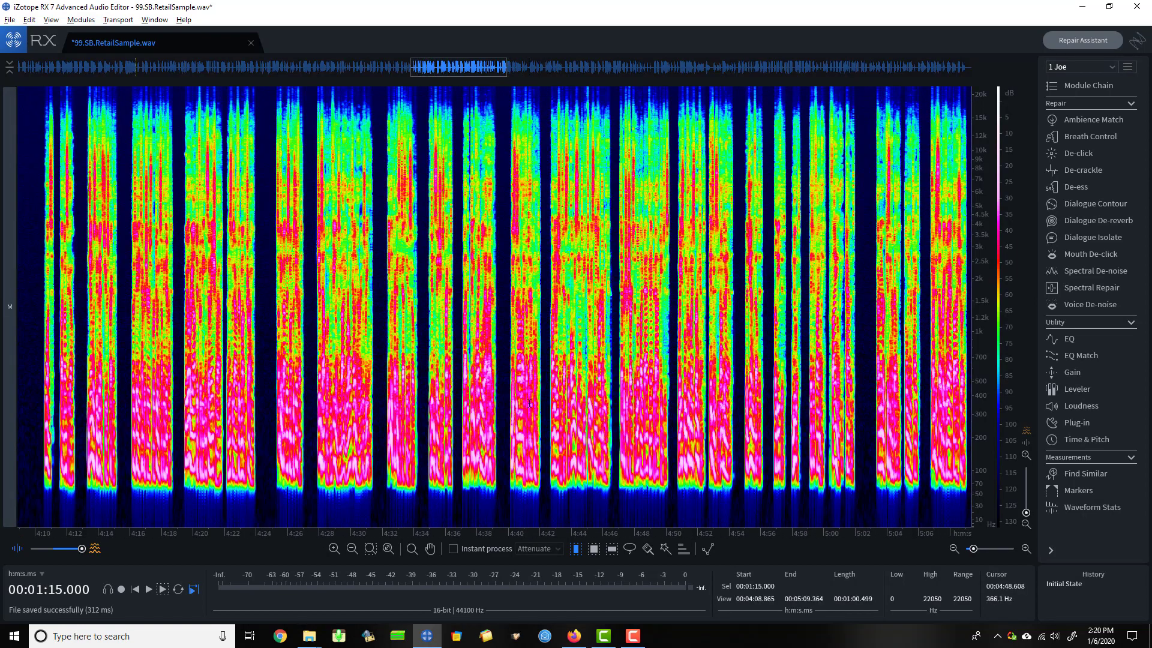
scroll(340, 293, "up", 3)
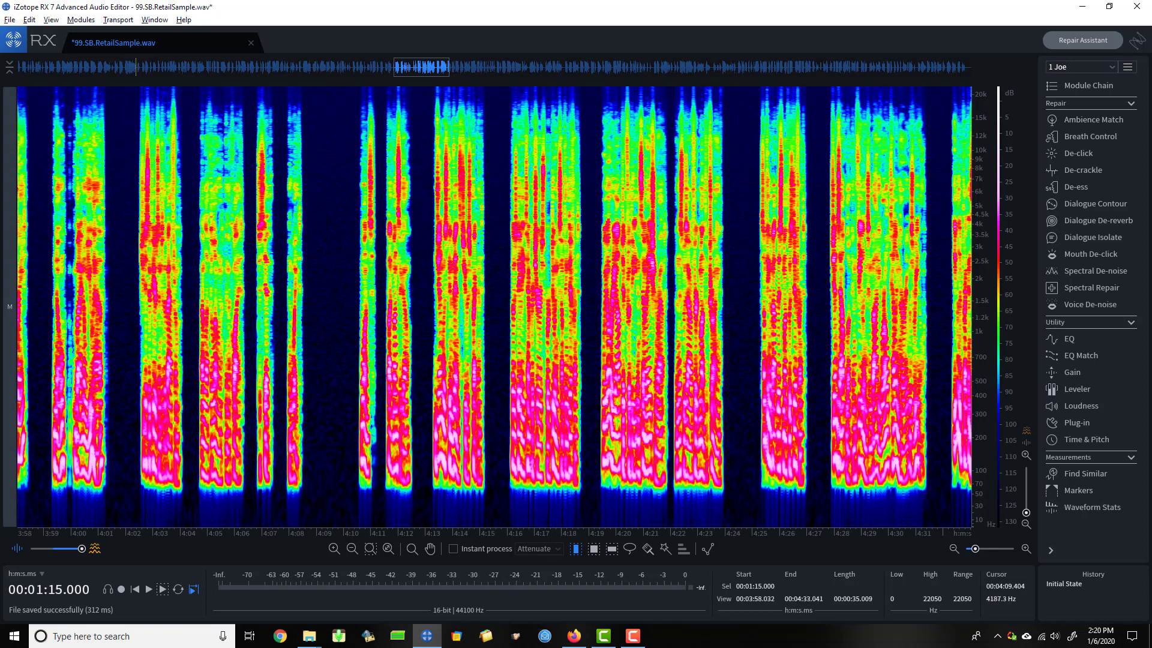
left_click(335, 240)
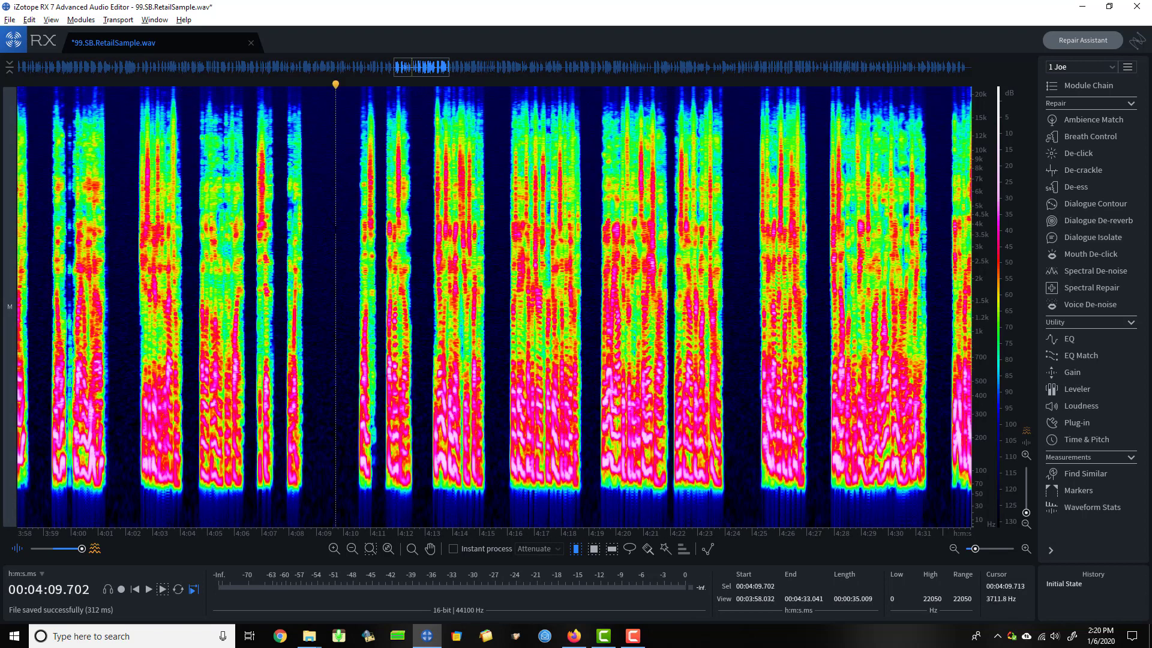
left_click(343, 260)
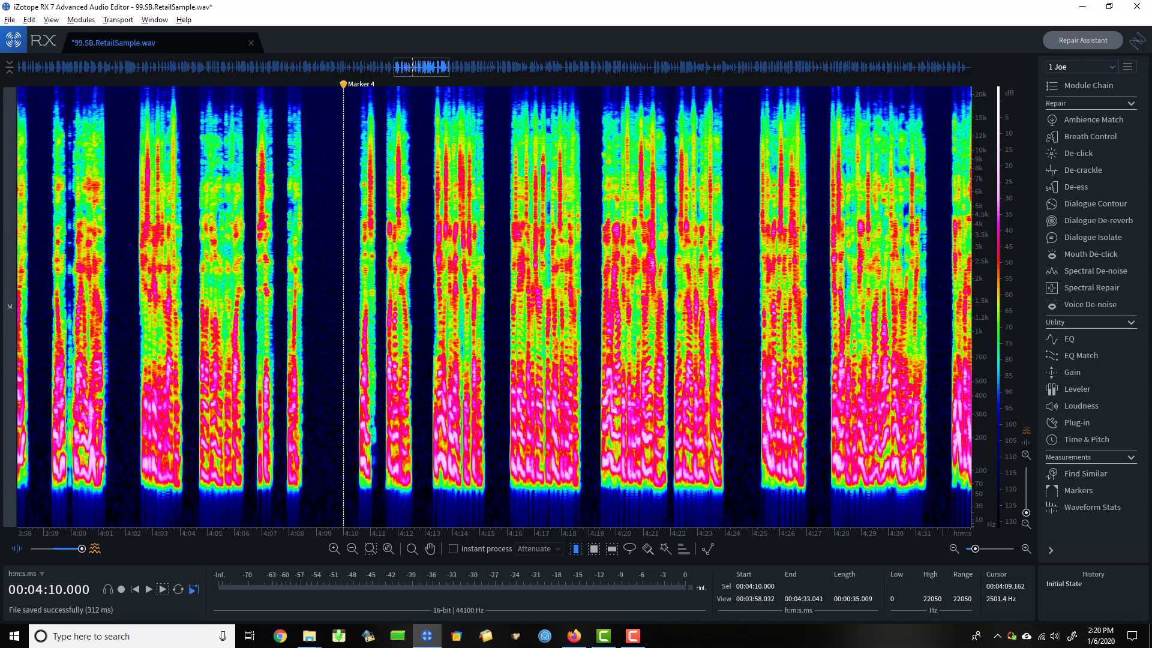
- Try selecting the passage between the 1:15 and 4:10 markers in the full-file view
key("ctrl+0")
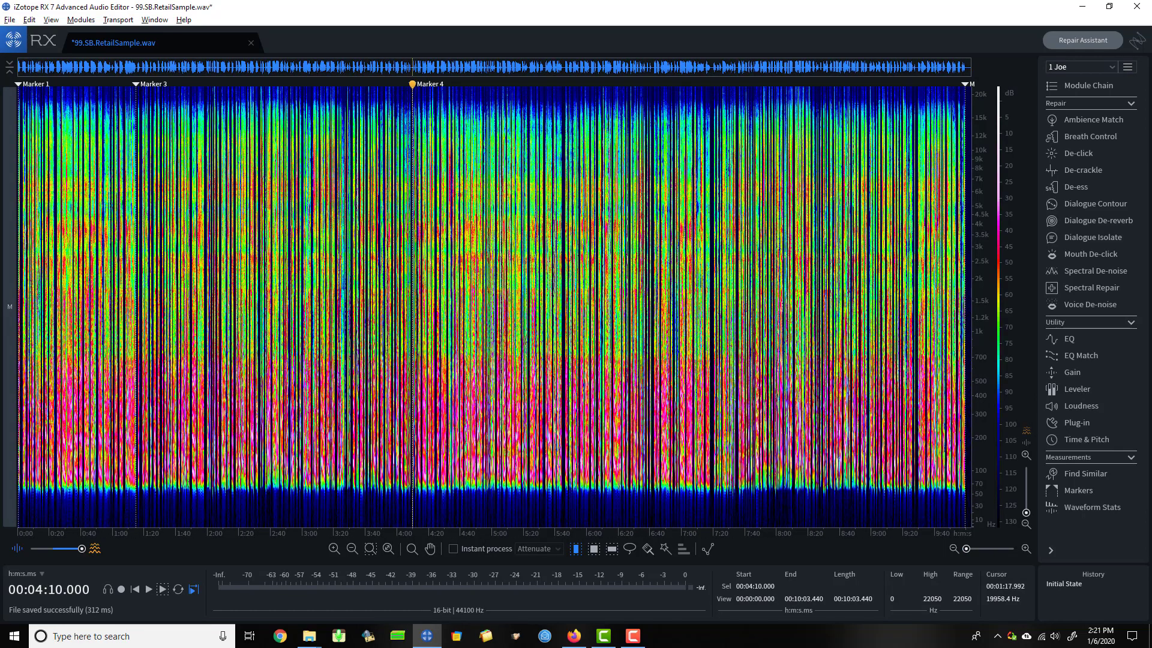
mouse_move(136, 90)
left_mouse_down()
mouse_move(166, 108)
mouse_move(412, 142)
left_mouse_up()
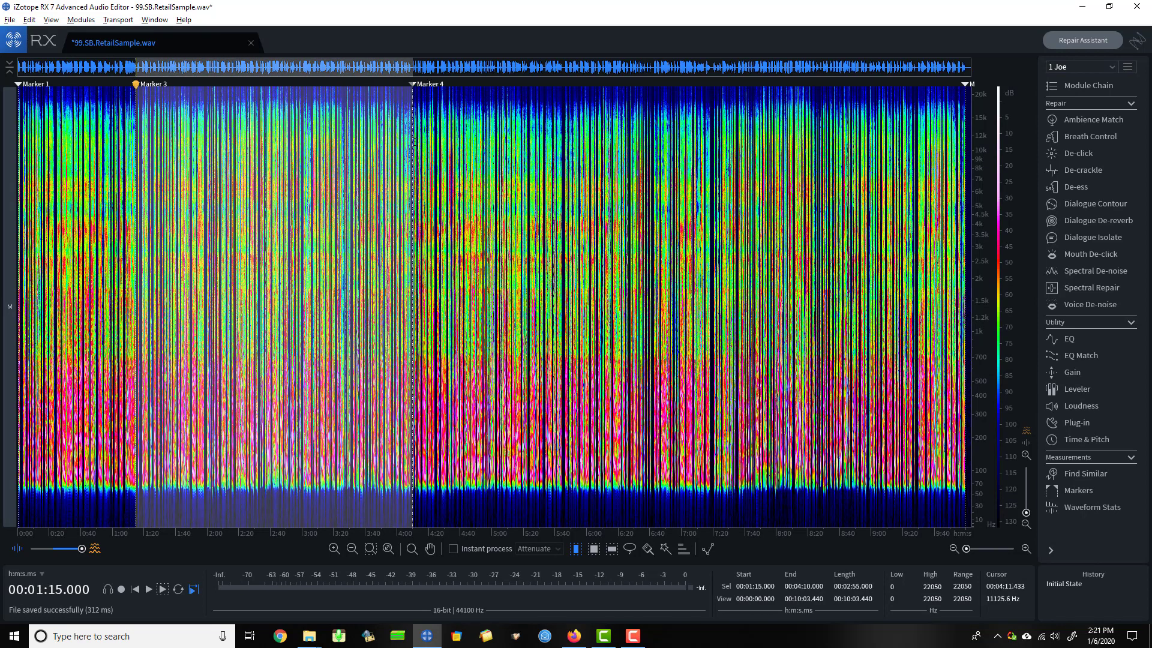
left_click(366, 205)
left_click(136, 119)
left_click_drag(137, 120, 400, 170)
left_click(357, 187)
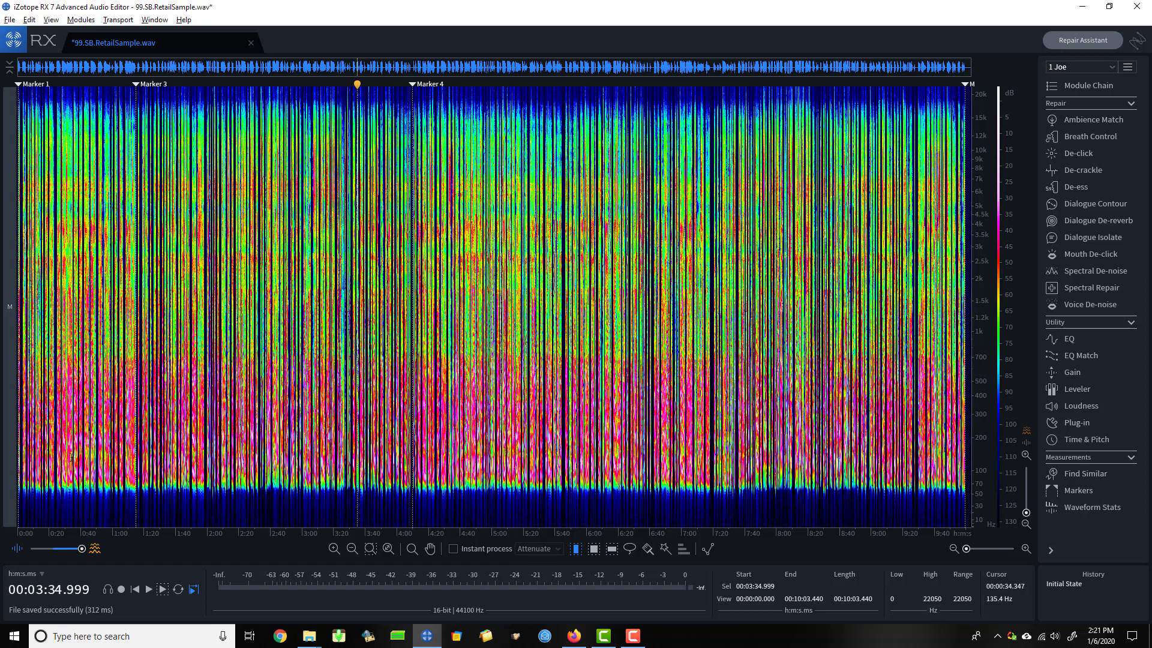
- Delete the audio between Marker 1 at the start of the file and Marker 3 at the beginning of the passage
key("End")
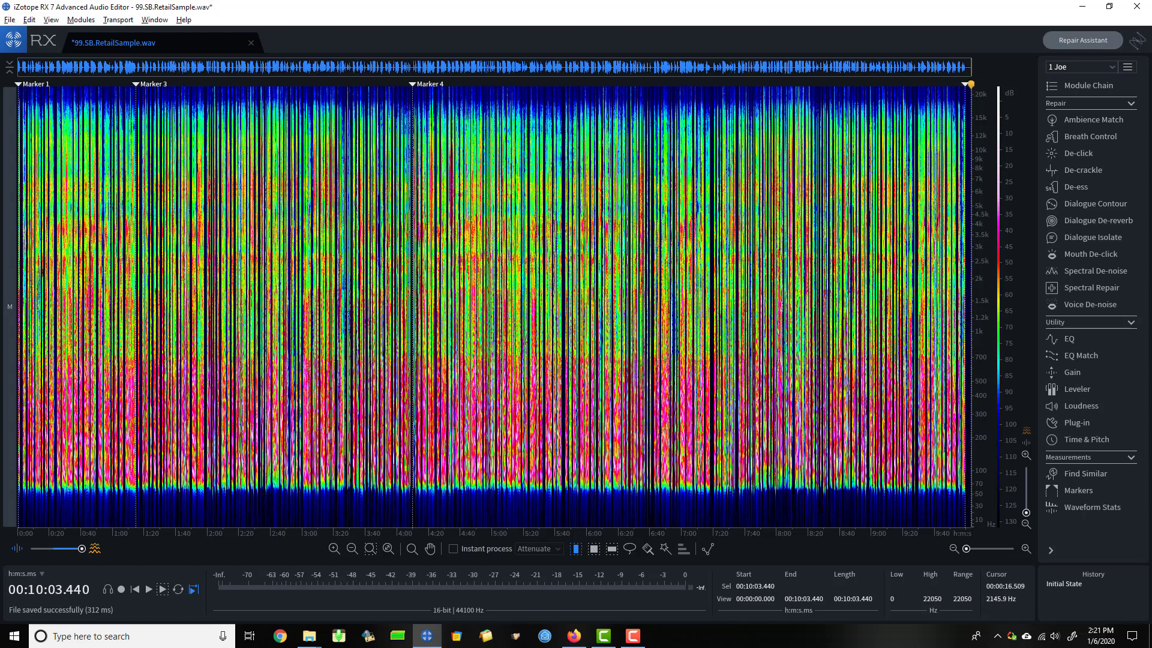
key("ctrl+Up")
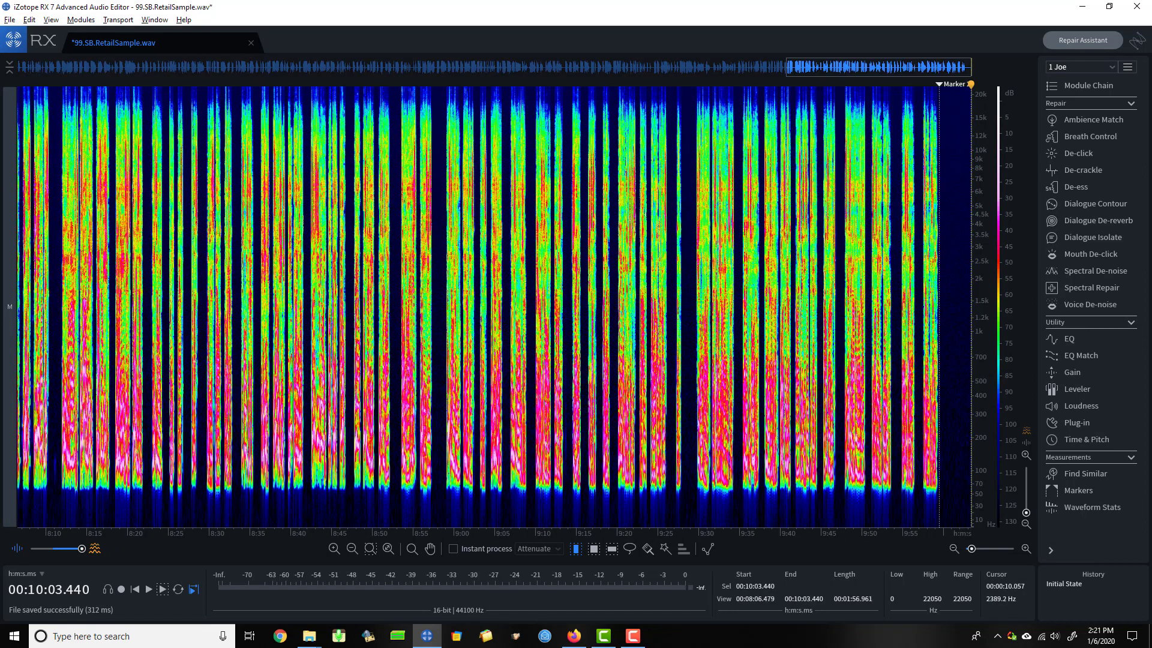
key("Home")
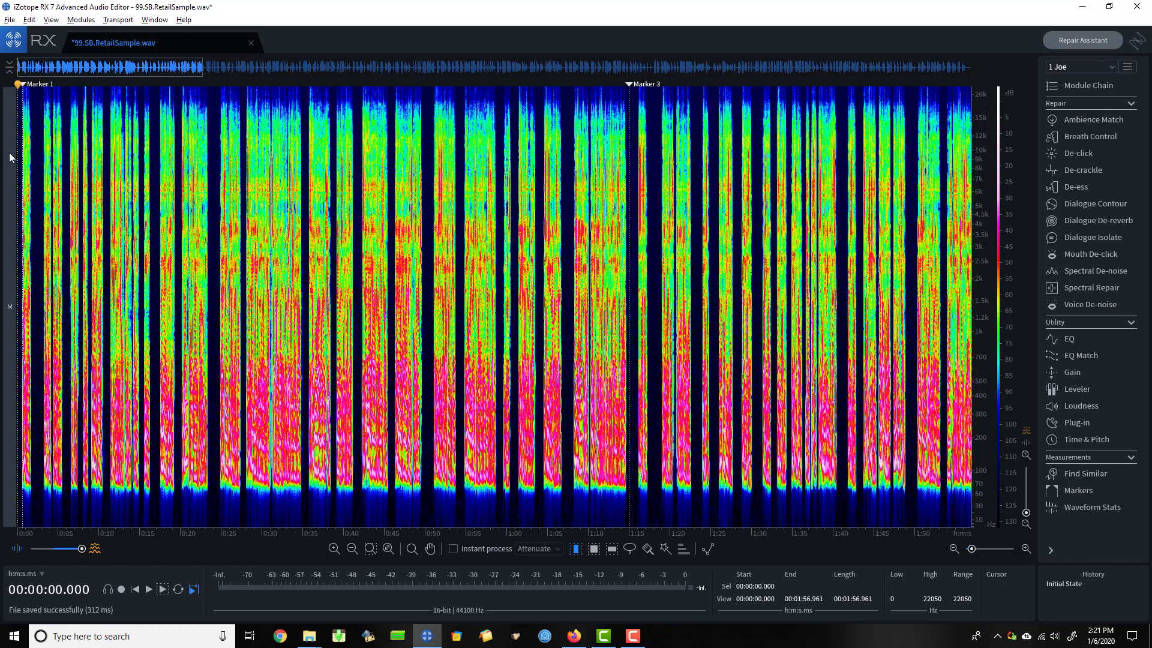
key("ctrl+Up")
scroll(22, 124, "up", 8)
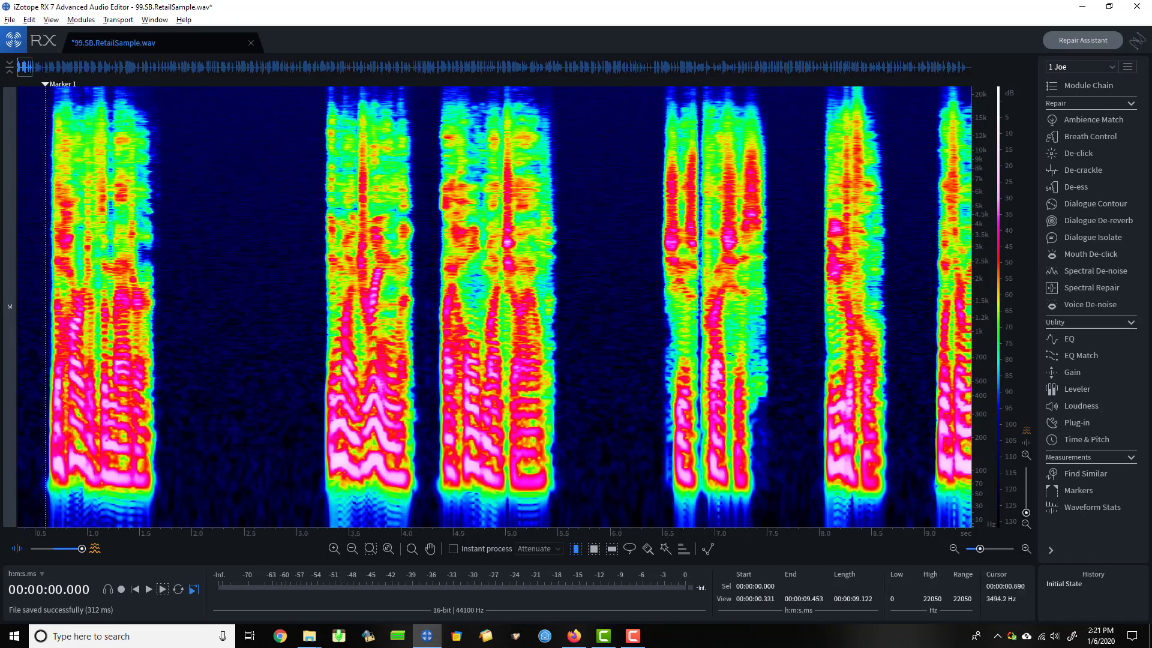
scroll(22, 124, "down", 10)
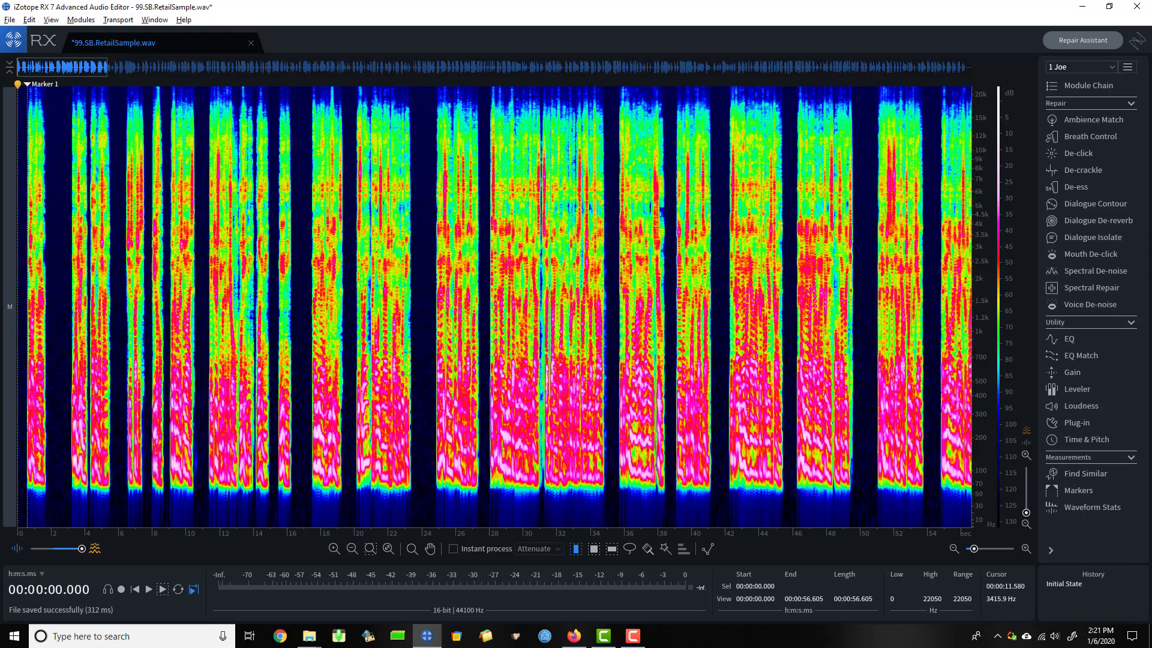
scroll(41, 140, "down", 5)
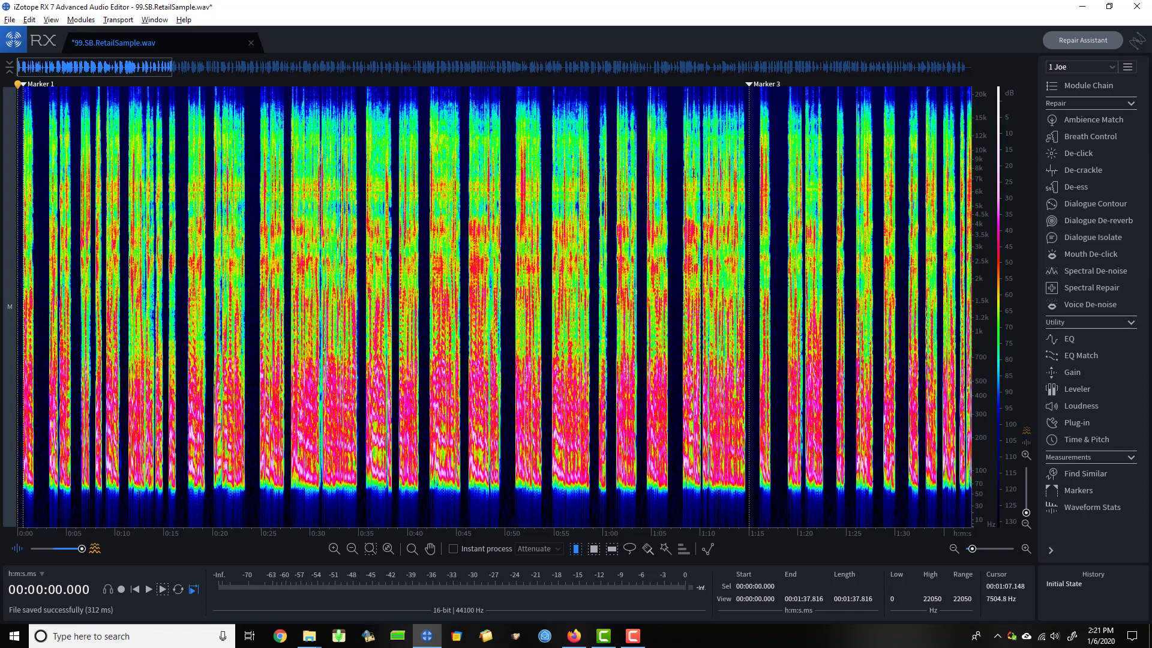
scroll(694, 172, "down", 5)
scroll(175, 175, "down", 3)
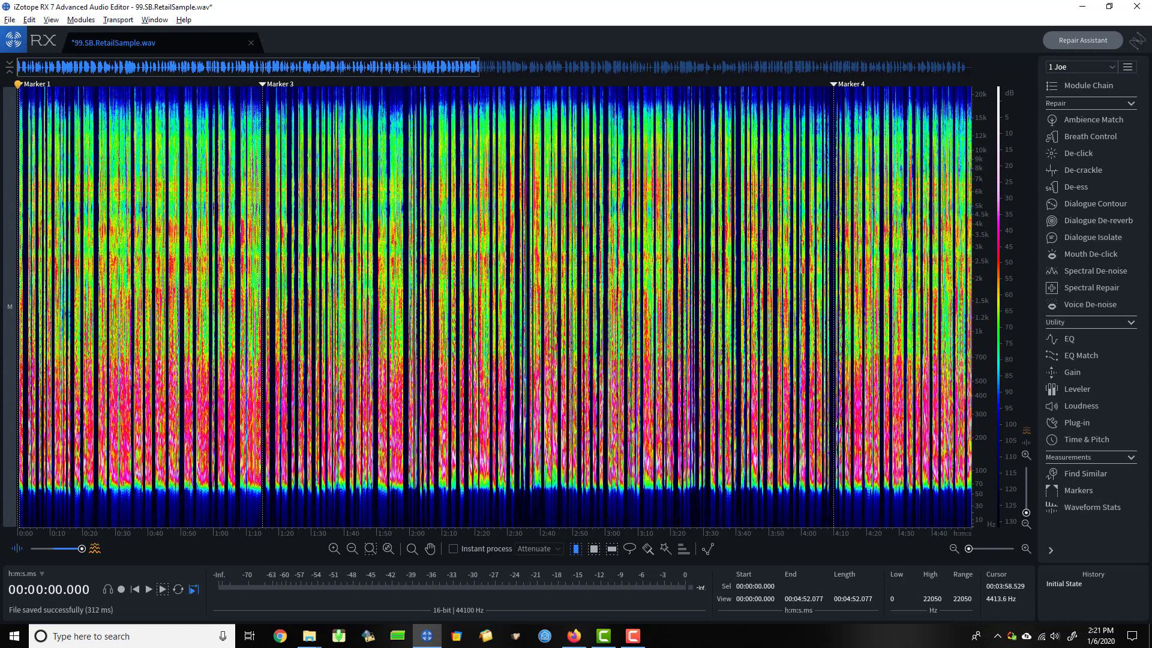
mouse_move(239, 126)
left_mouse_down()
mouse_move(89, 135)
mouse_move(35, 144)
mouse_move(21, 162)
left_mouse_up()
key("Delete")
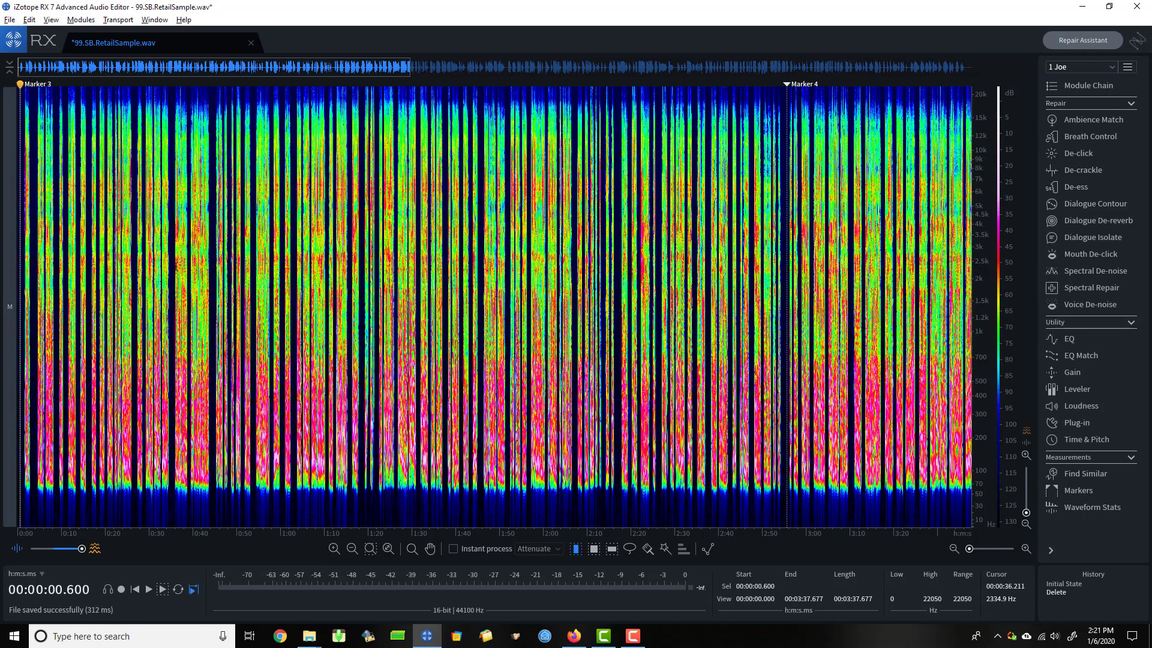
- Delete the audio between Marker 4, at the end of the passage, and Marker 2 near the end of the file
scroll(886, 327, "down", 5)
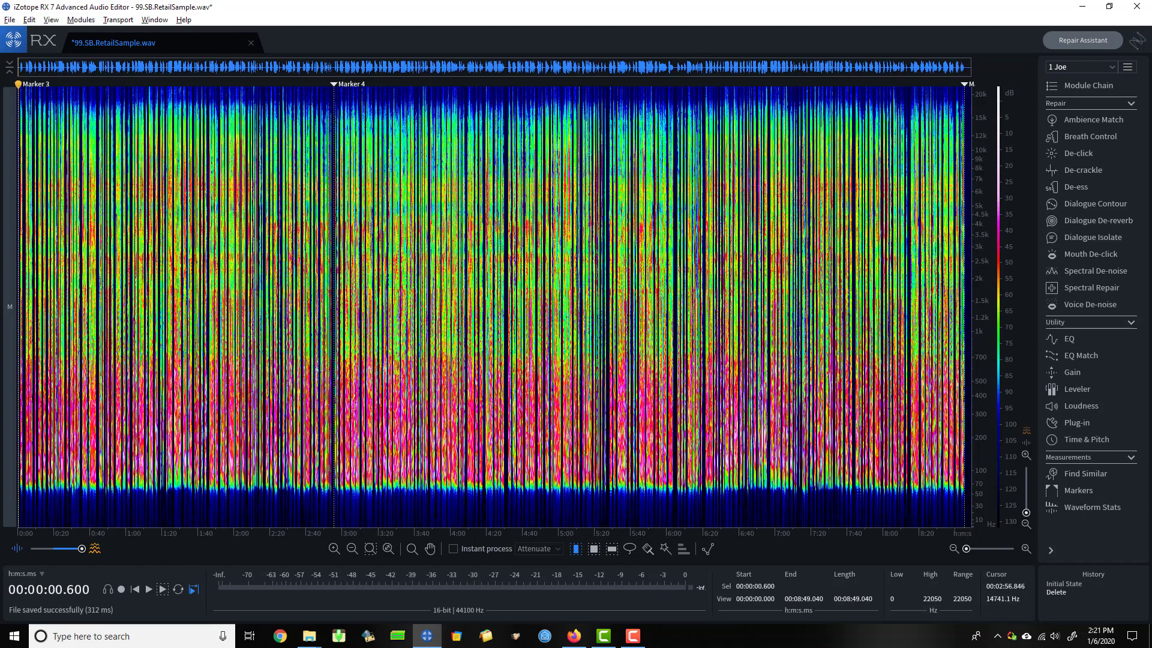
left_click_drag(334, 120, 963, 219)
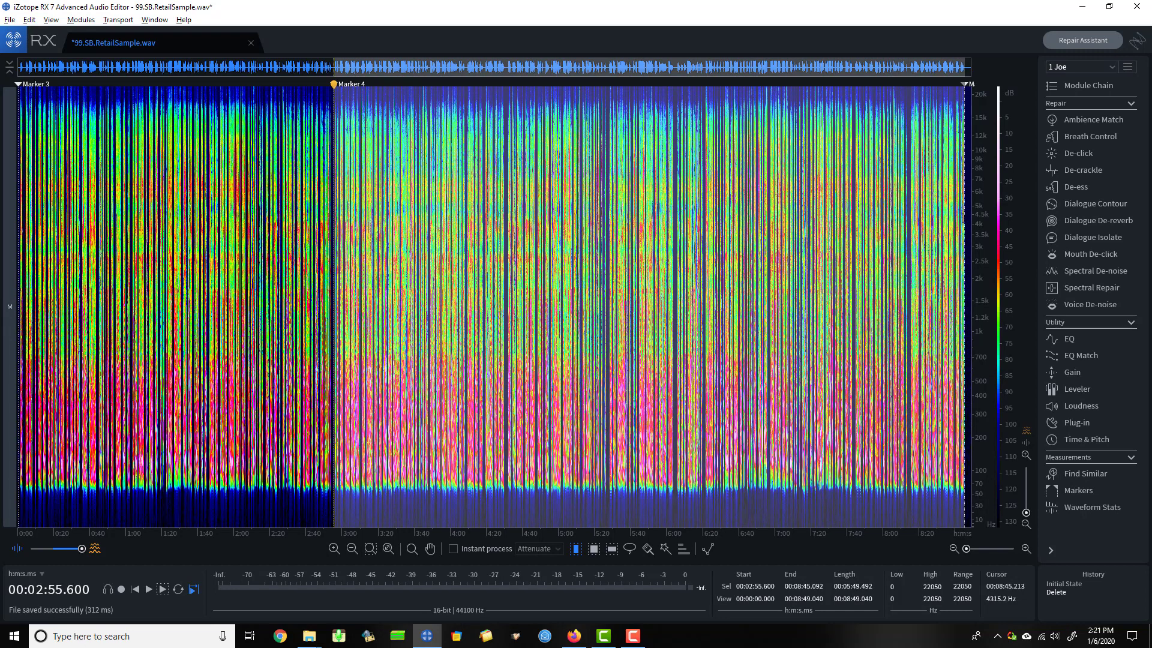
key("Delete")
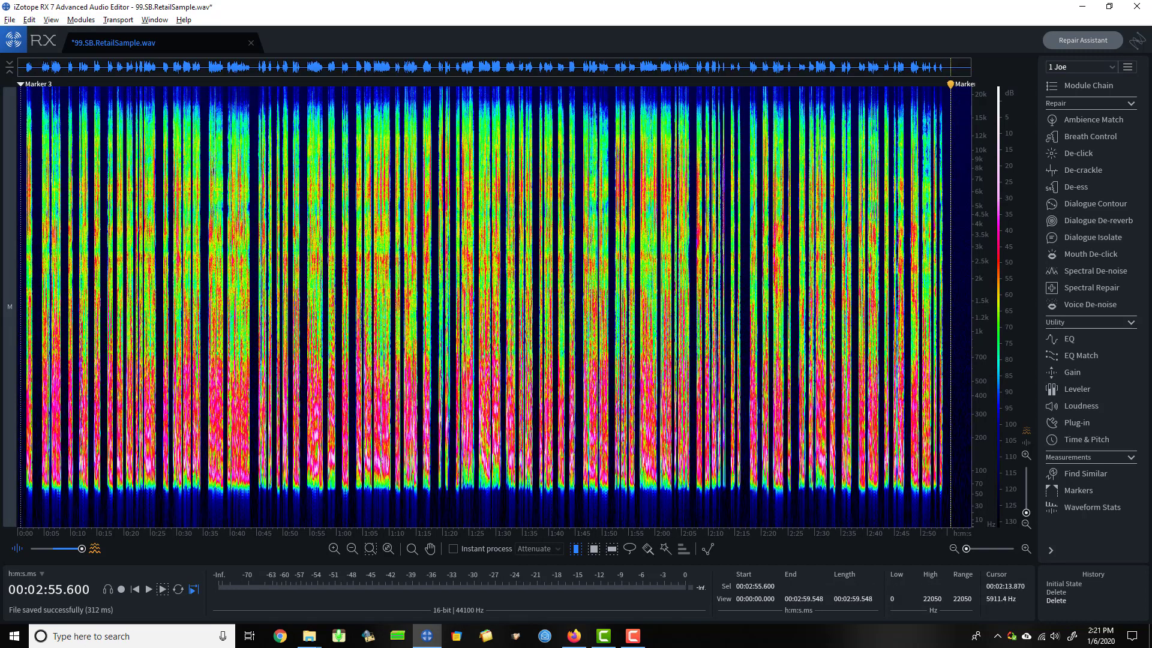
left_click(474, 234)
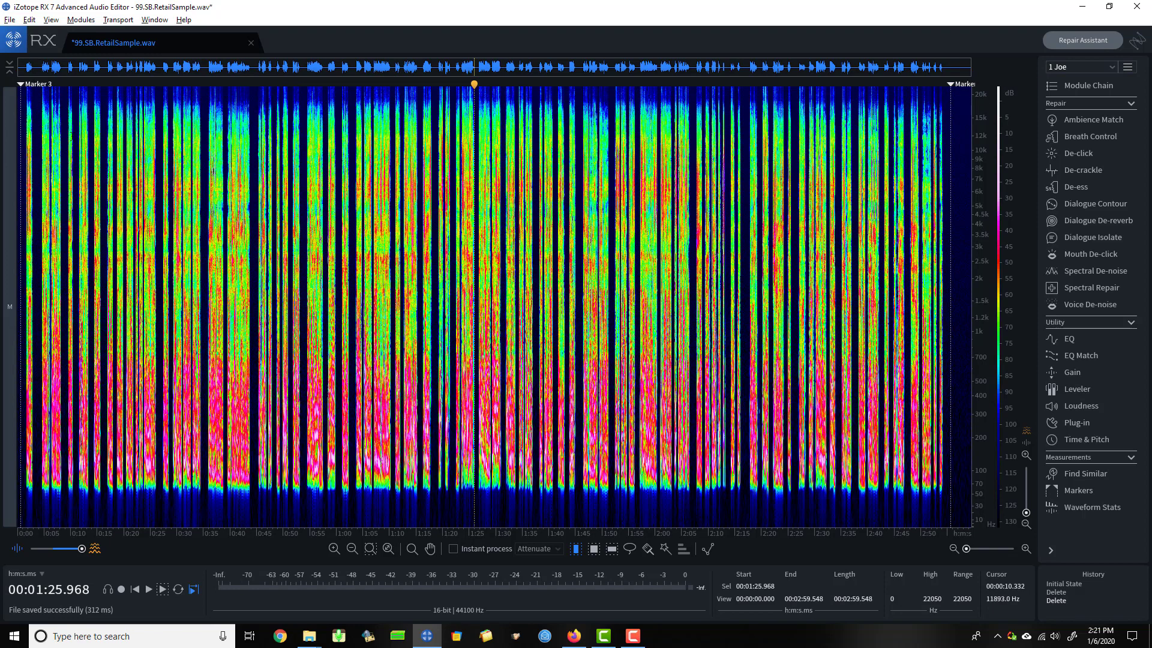
- Delete about 1.127 s of silence between Marker 3 and the first spoken phrase
key("Home")
scroll(78, 138, "up", 8)
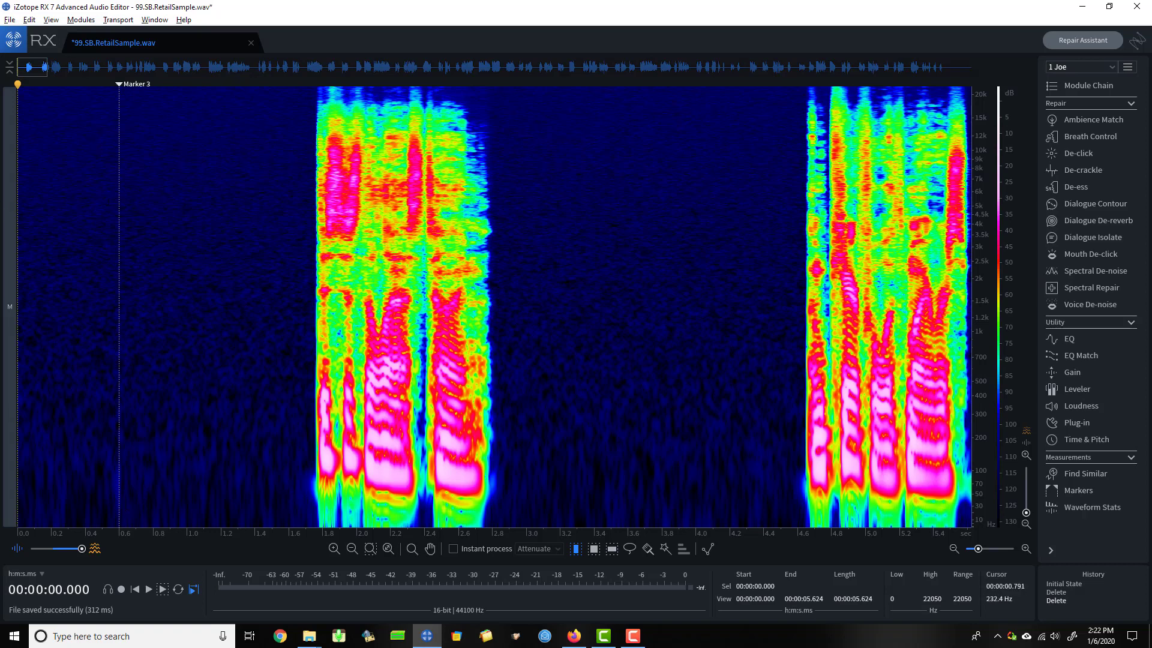
left_click_drag(119, 413, 310, 437)
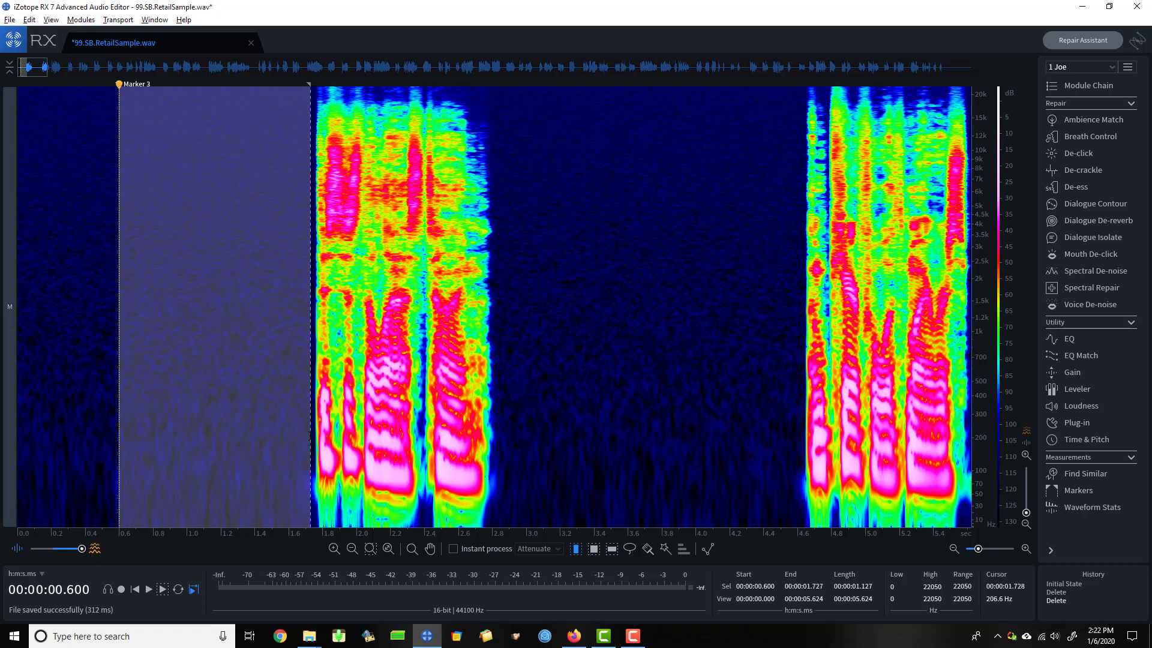
key("Delete")
left_click(313, 438)
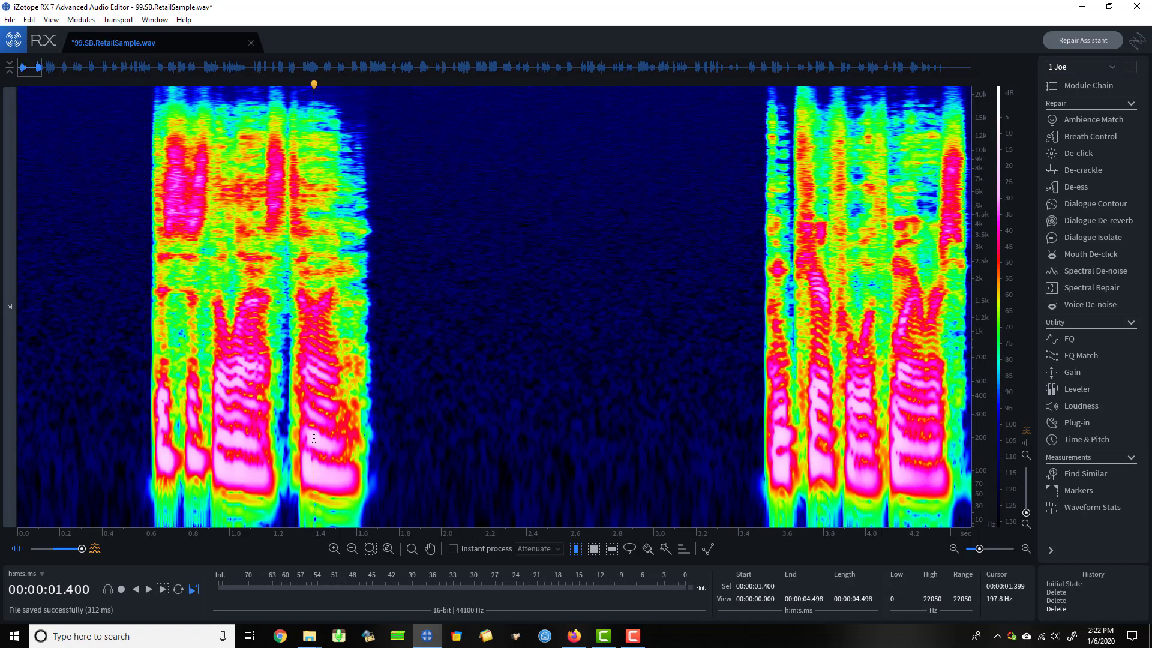
- Delete about 1.473 s of silence from 2:53.000, just after the last spoken phrase, up to Marker 2
key("End")
scroll(322, 375, "down", 2)
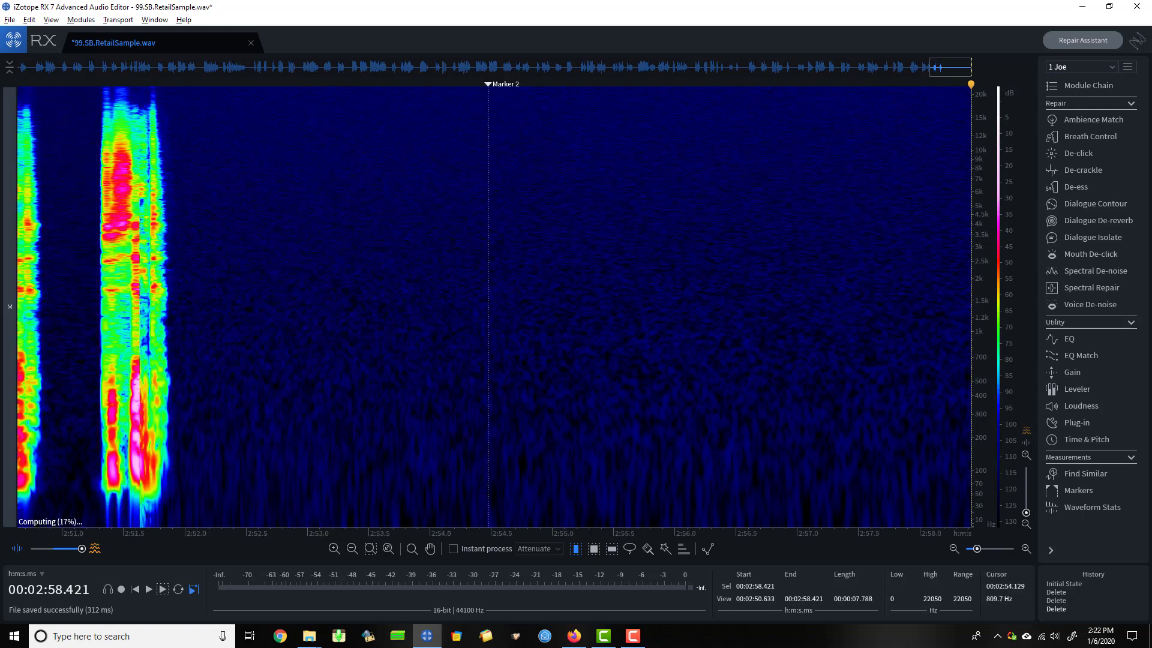
left_click_drag(309, 289, 487, 307)
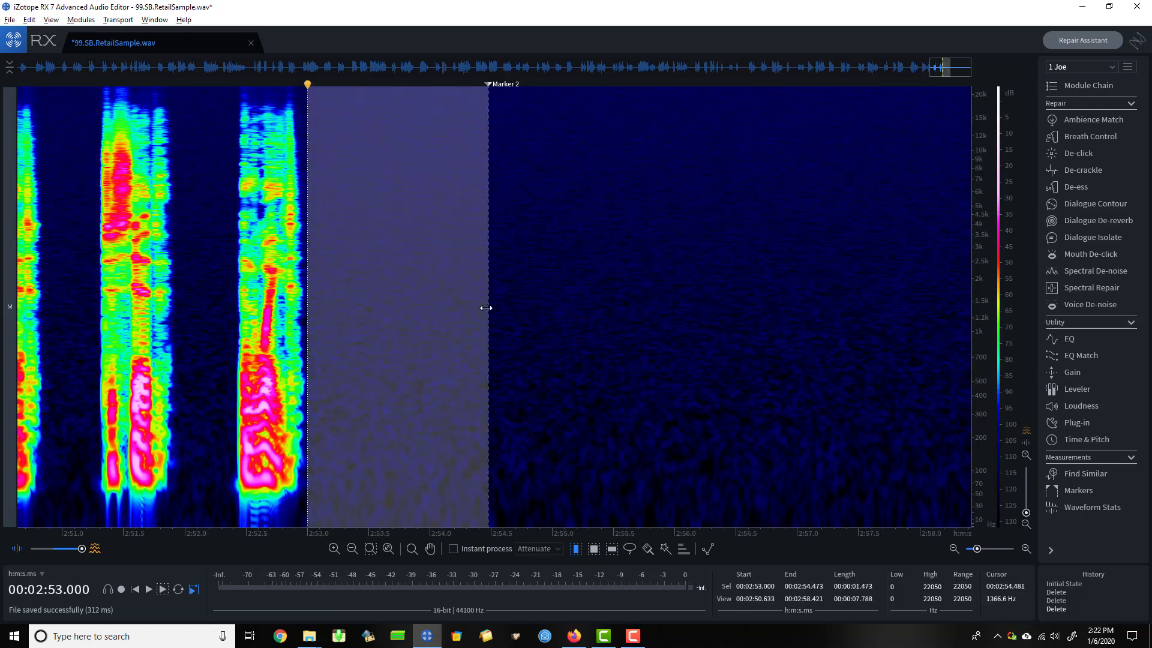
key("Delete")
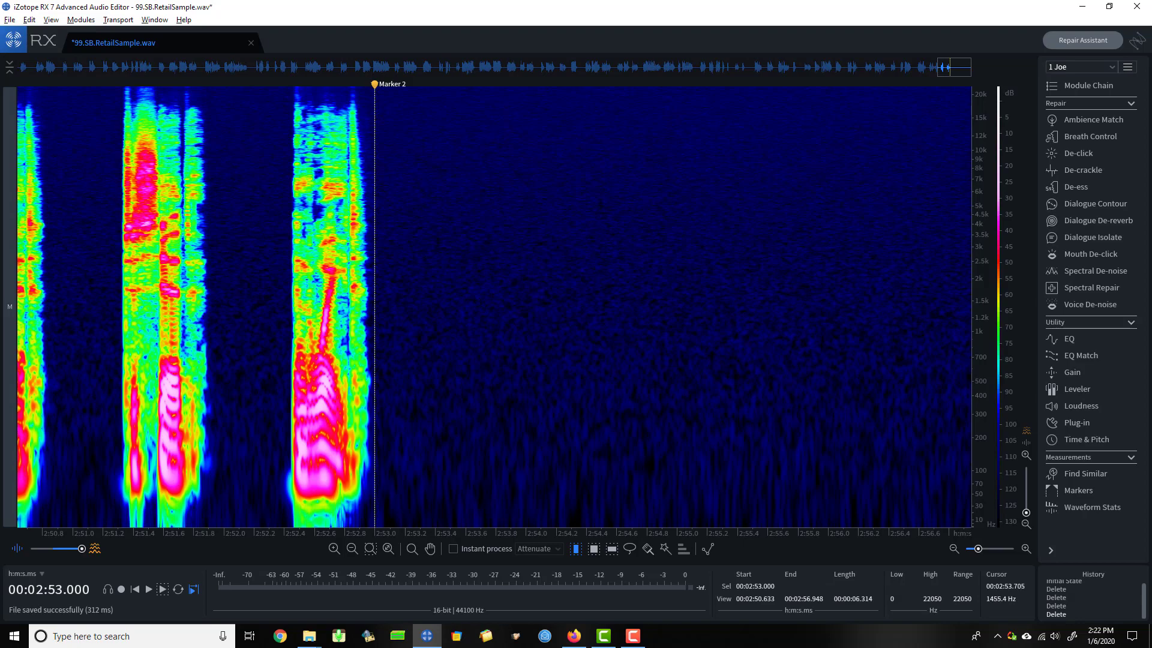
scroll(480, 297, "down", 4)
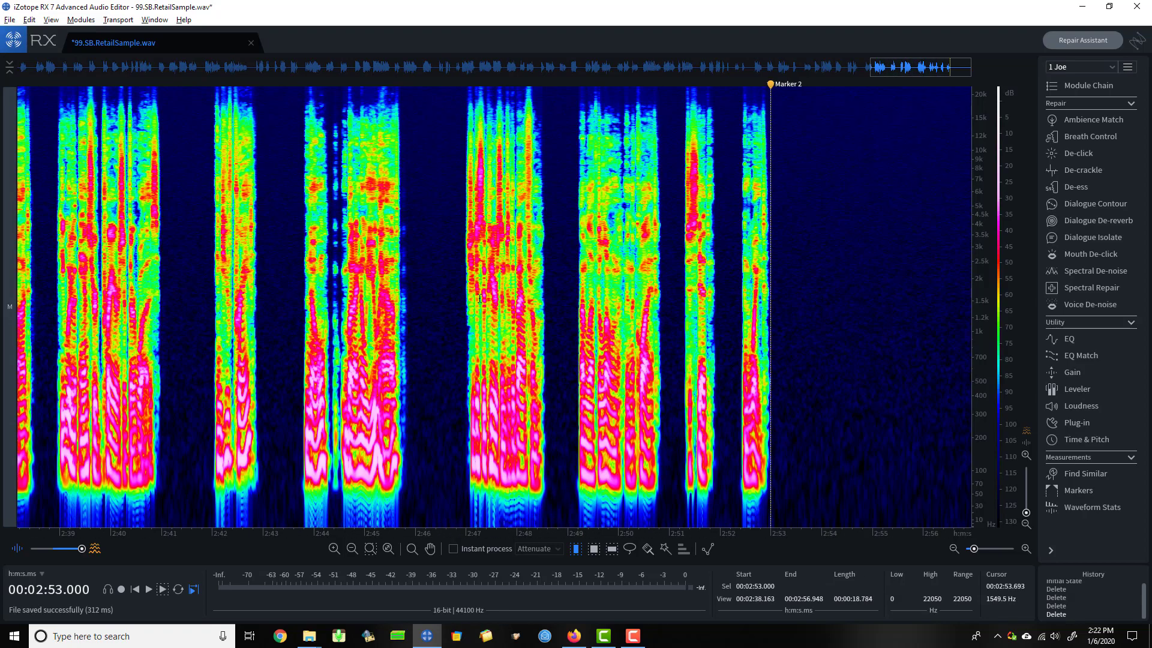
scroll(480, 298, "down", 4)
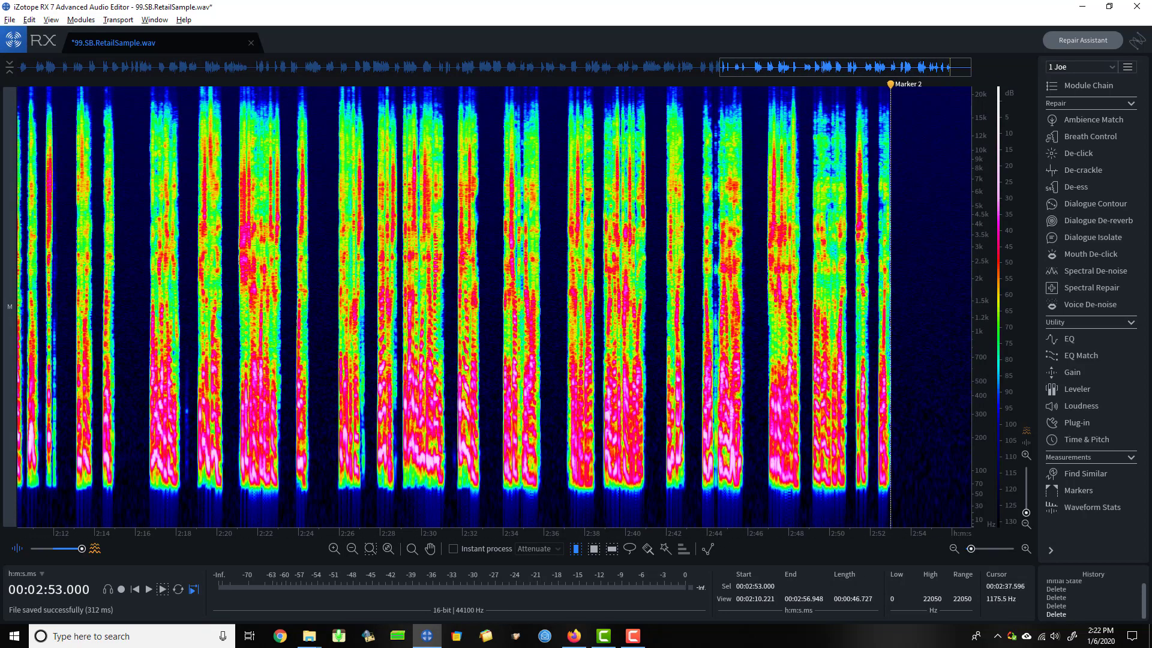
left_click(555, 312)
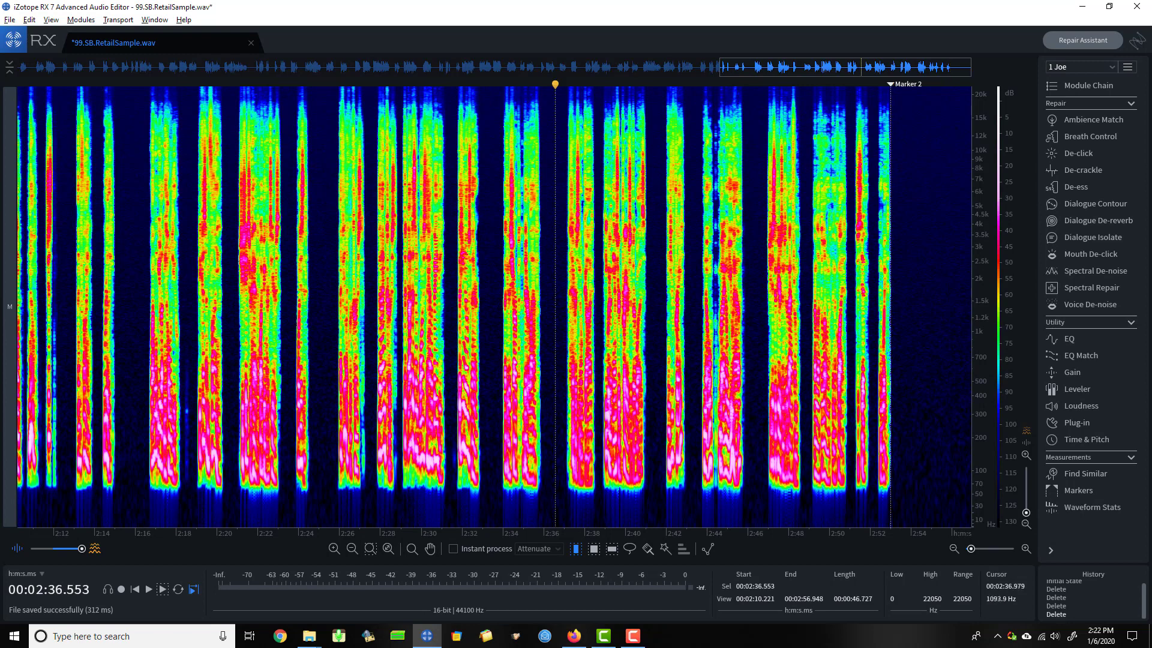
- Check the peak and RMS levels of the trimmed WAV sample in Waveform Stats
left_click(1079, 509)
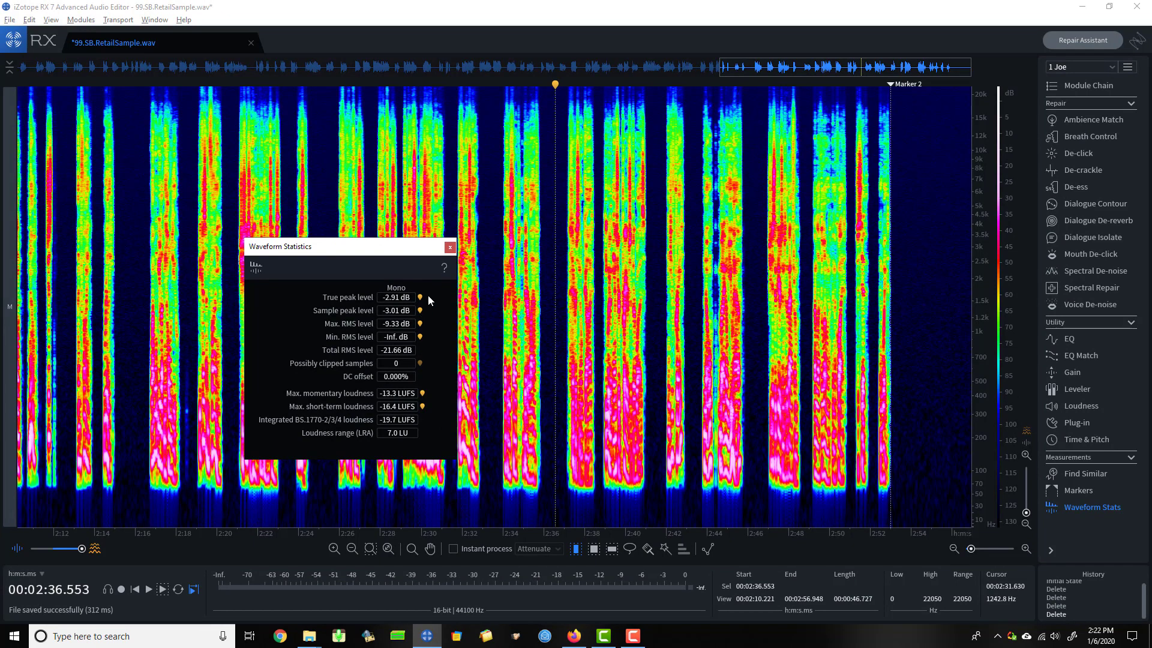
left_click(449, 247)
left_click(406, 258)
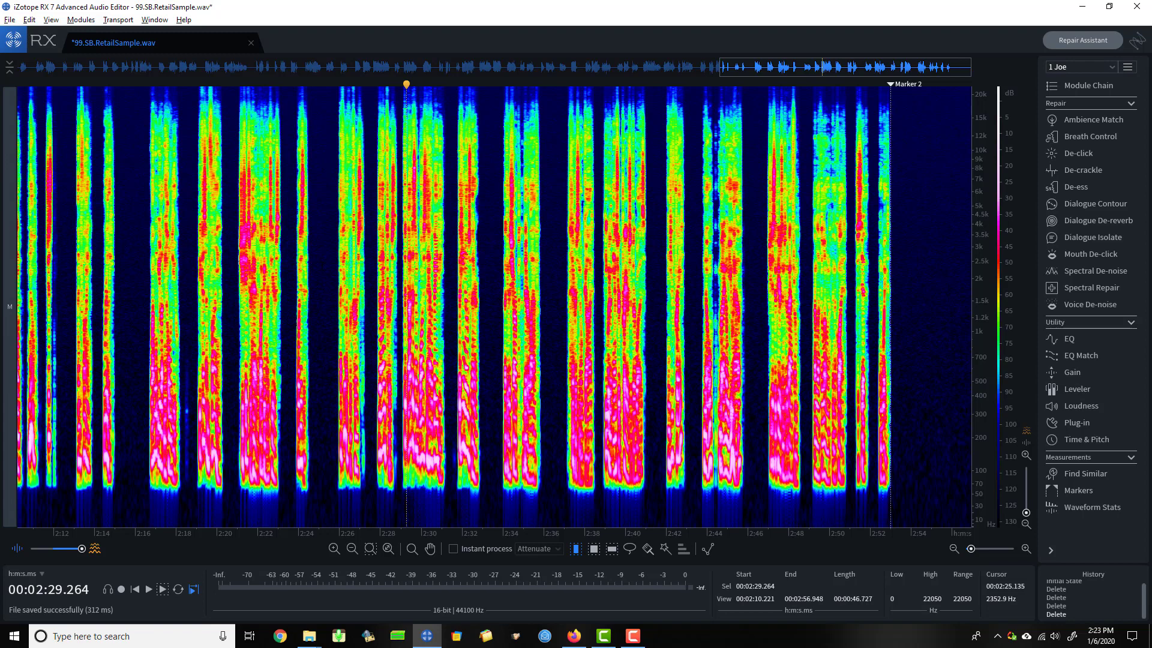
- Export the sample as 99.SB.RetailSample MP3 at 192 kbps constant bit rate to the 3 Edit folder, reopening it in the editor
key("ctrl+e")
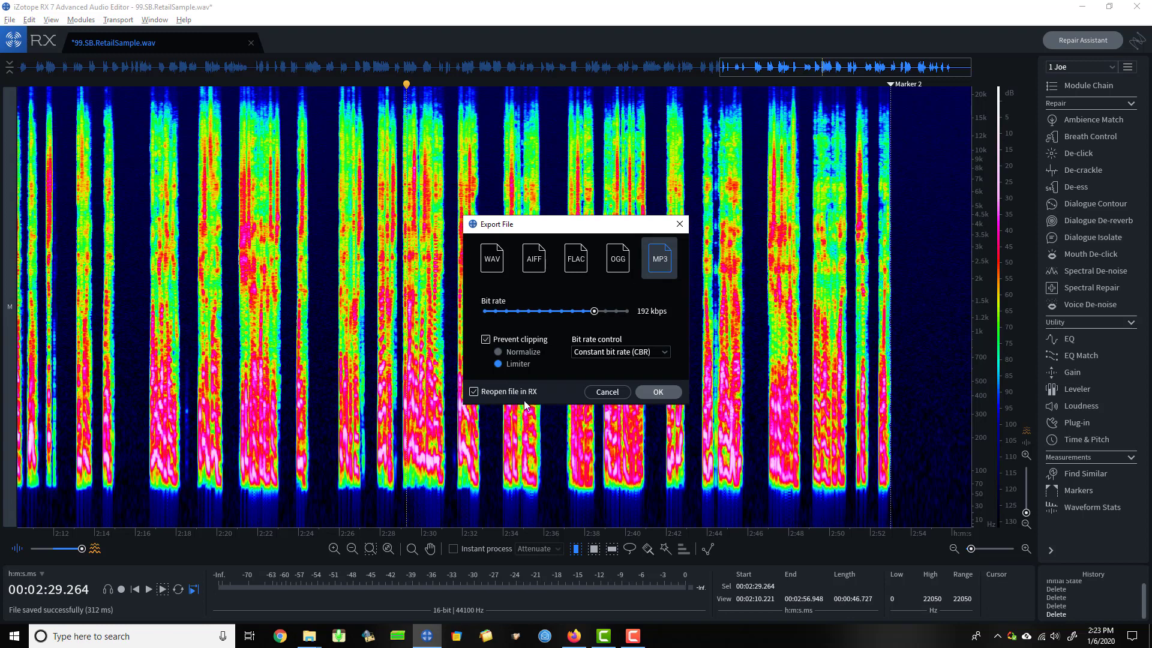
left_click(656, 393)
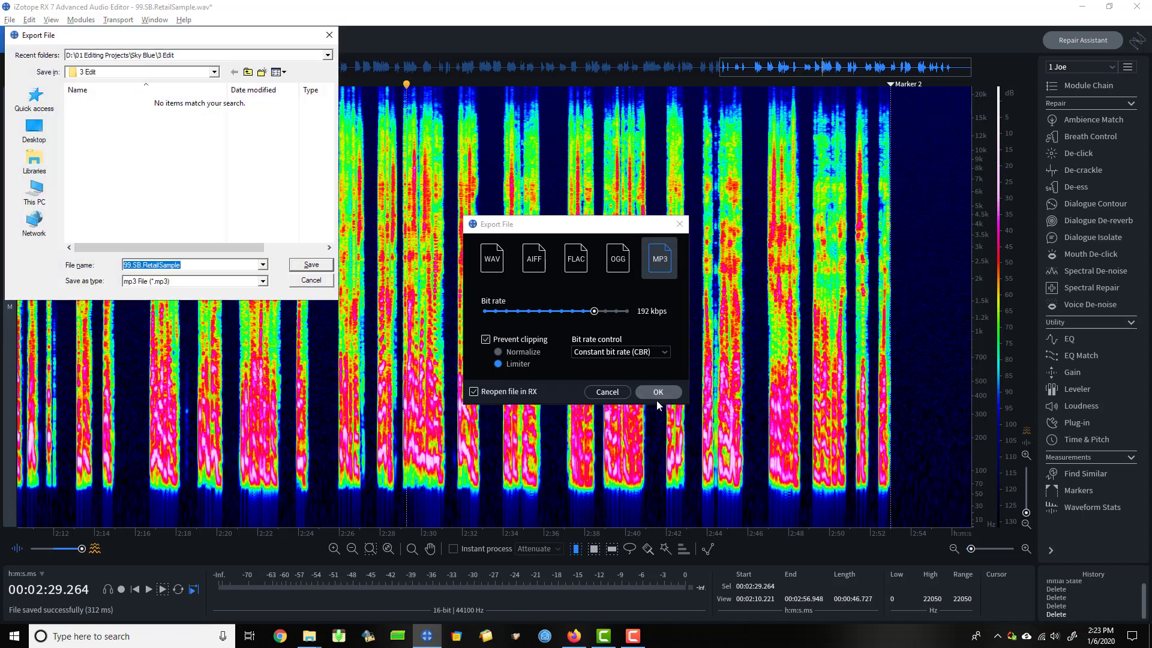
left_click(313, 266)
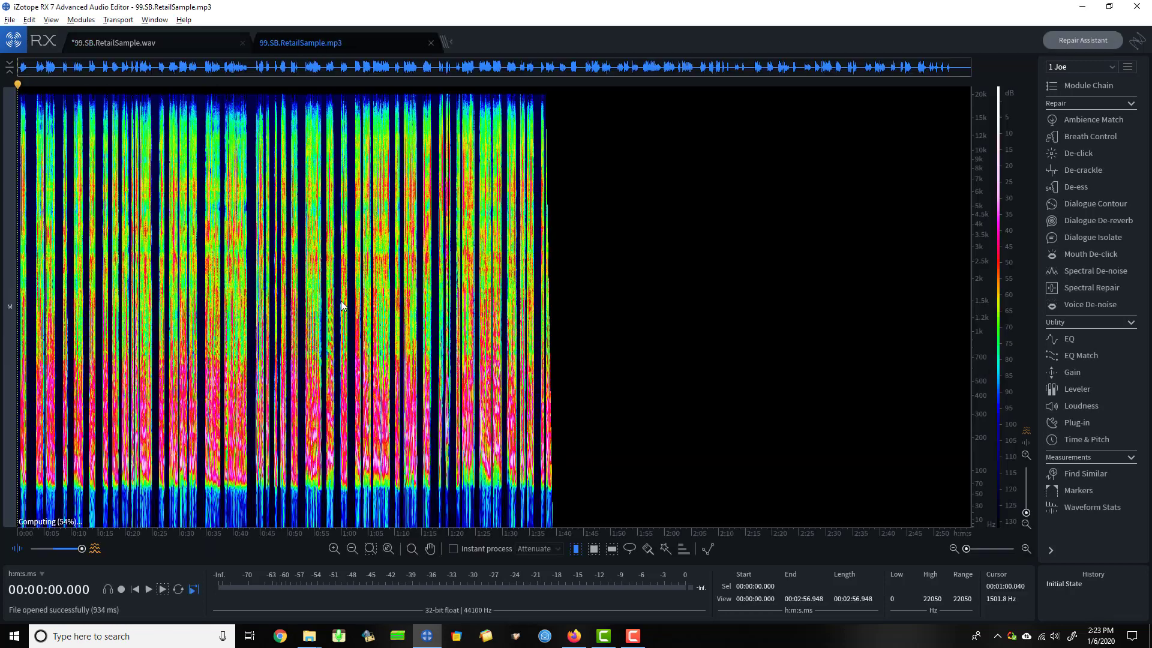
- Check the peak and RMS levels of the exported MP3 in Waveform Stats and close the MP3 file
left_click(1067, 509)
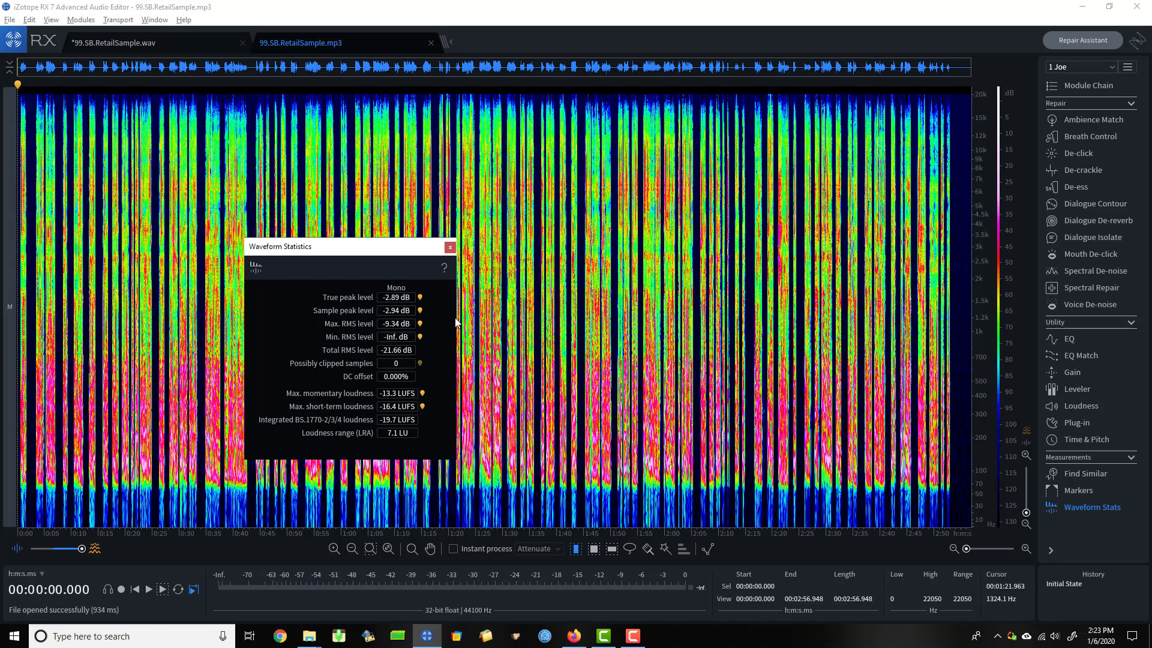
left_click(449, 248)
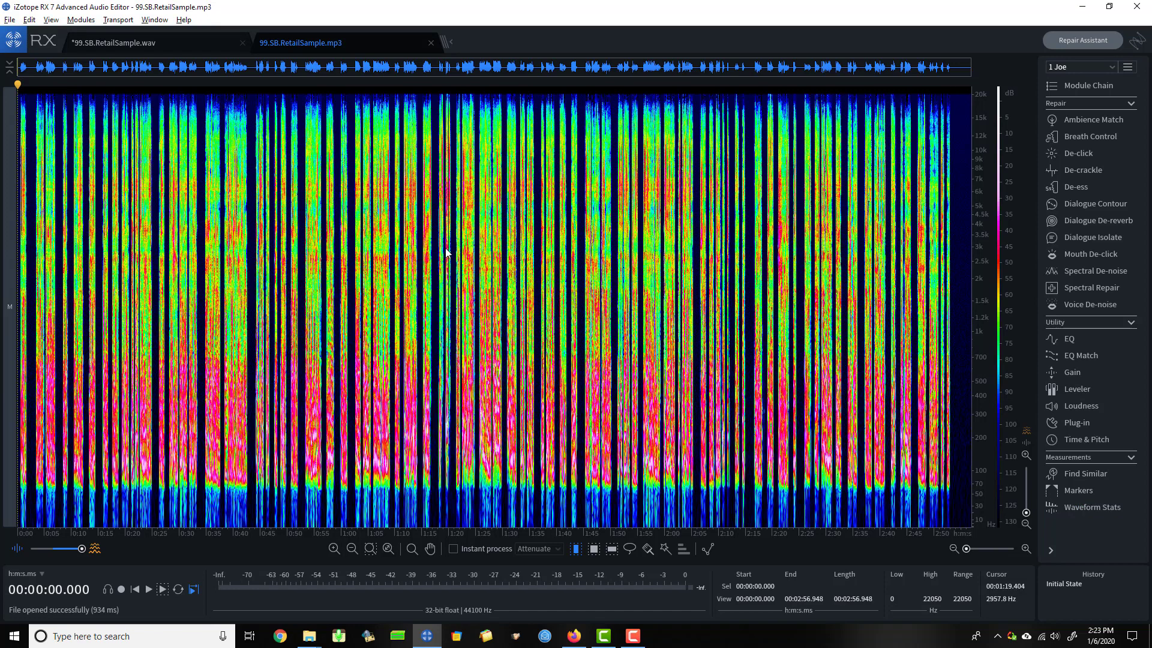
left_click(431, 43)
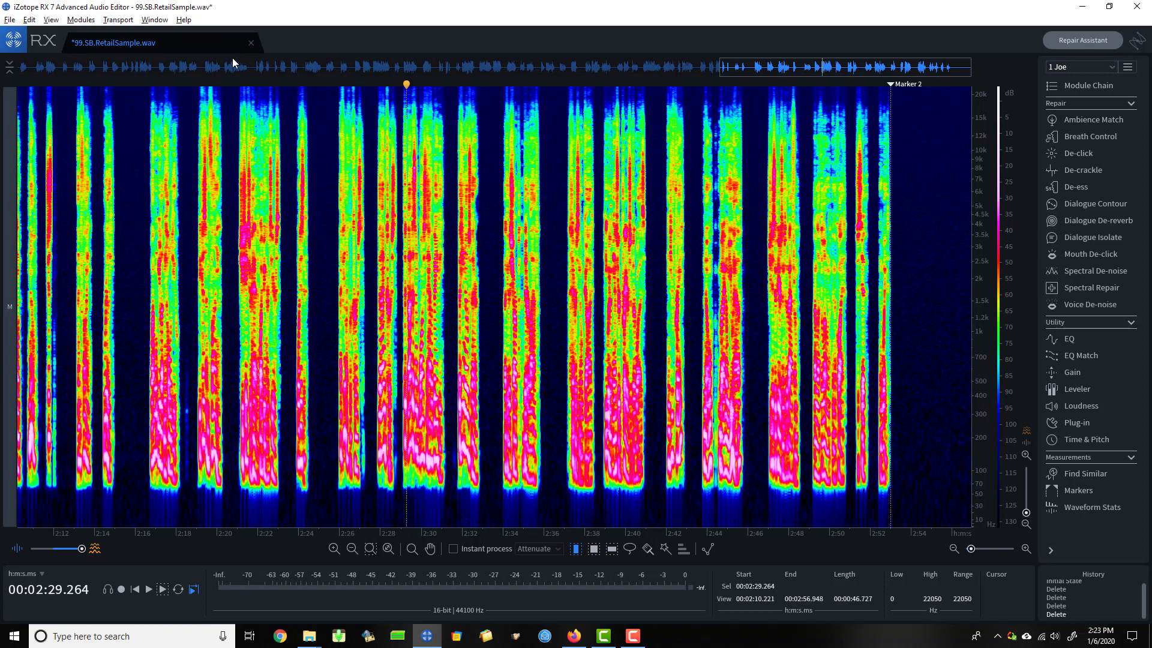
- Apply a gain of -0.25 dB to the whole WAV sample
left_click(1045, 372)
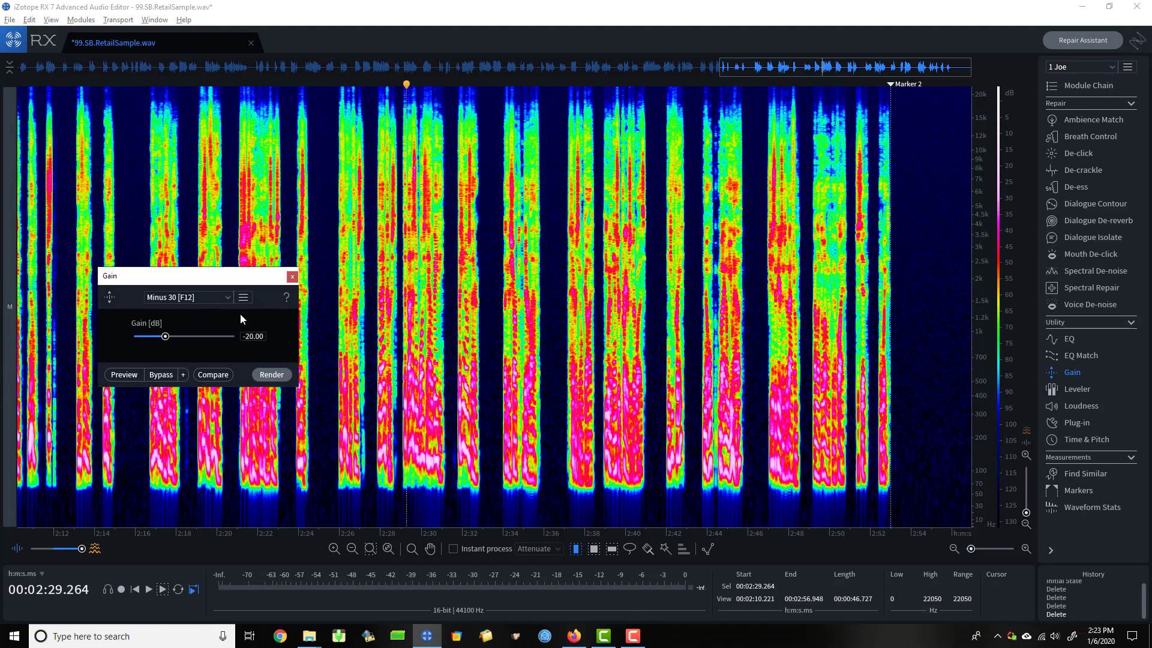
left_click(262, 336)
key("BackSpace")
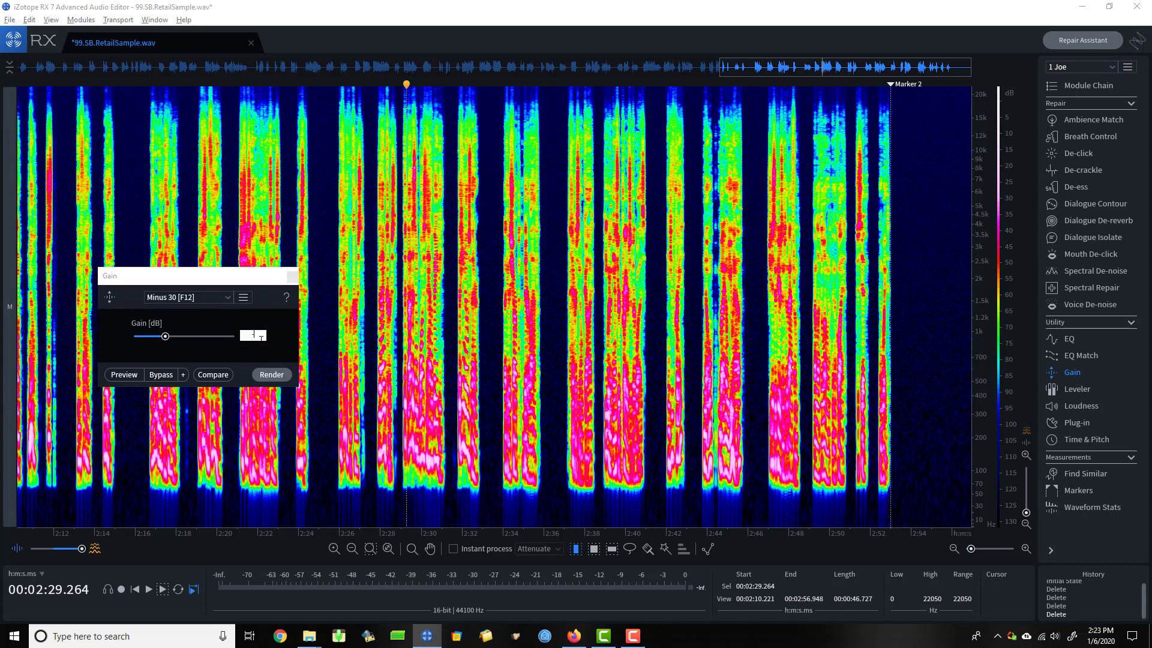
type("-25")
left_click(272, 374)
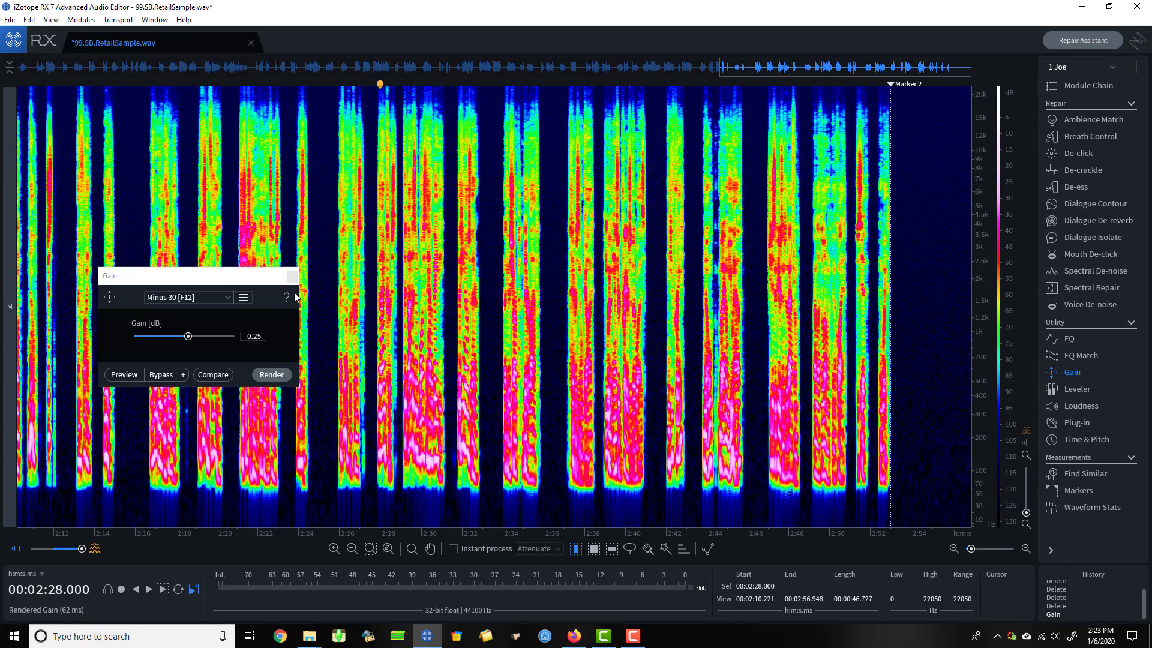
left_click(293, 276)
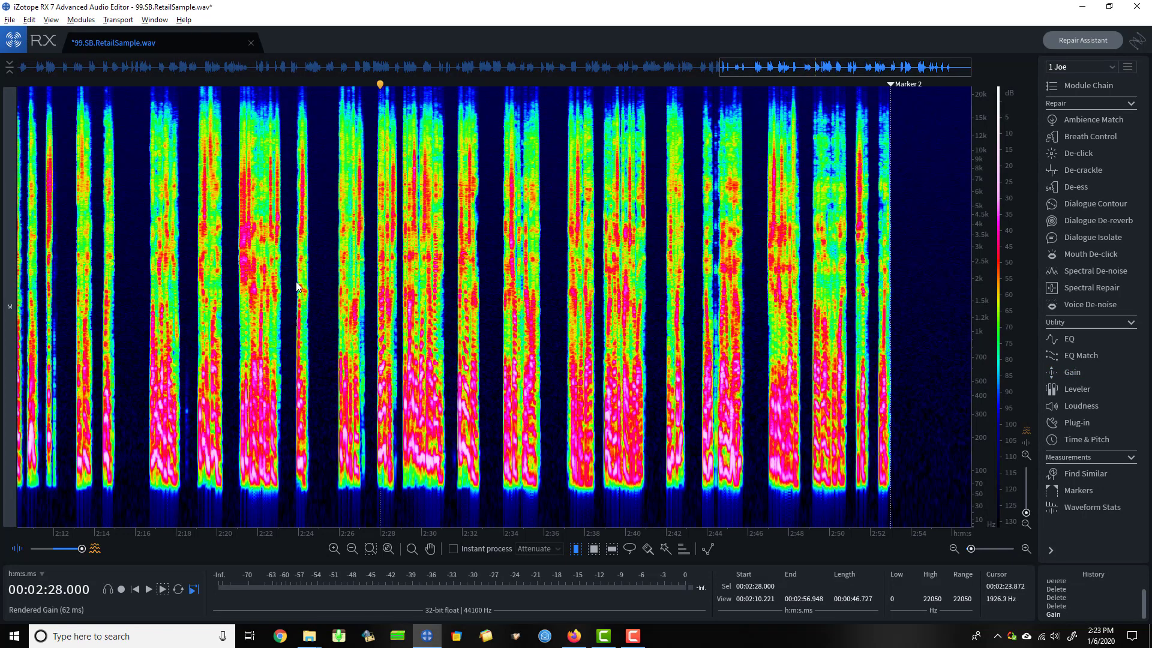
- Export the sample again as a 192 kbps constant bit rate MP3, overwriting the existing 99.SB.RetailSample.mp3 and reopening it
key("ctrl+shift+e")
left_click(657, 259)
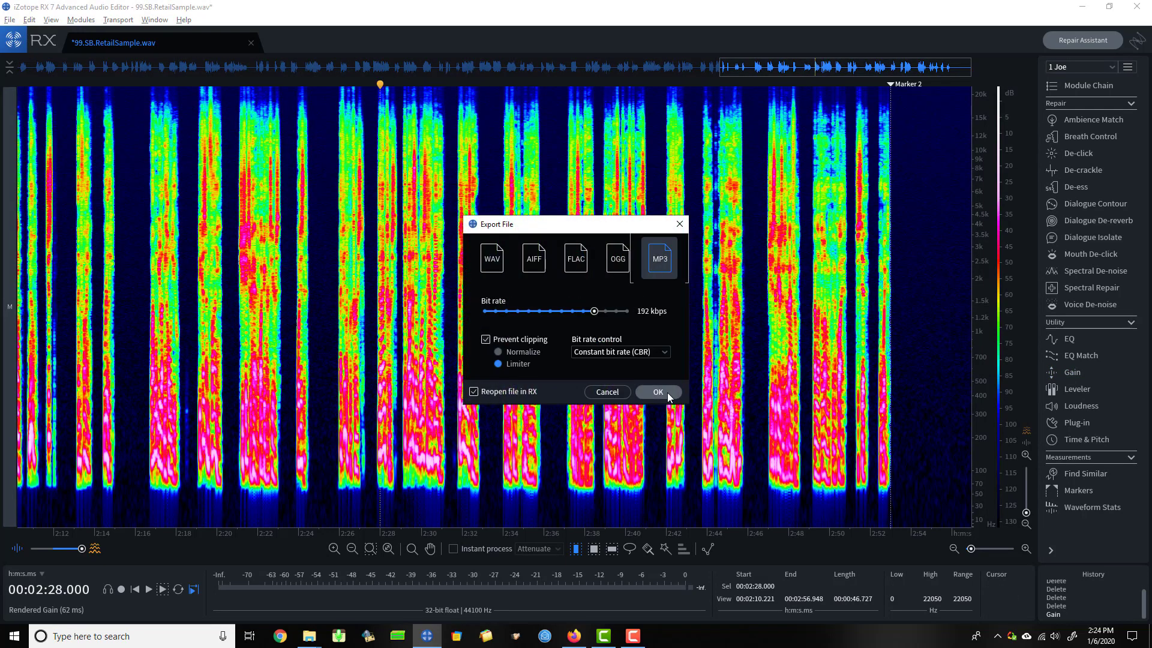
left_click(662, 393)
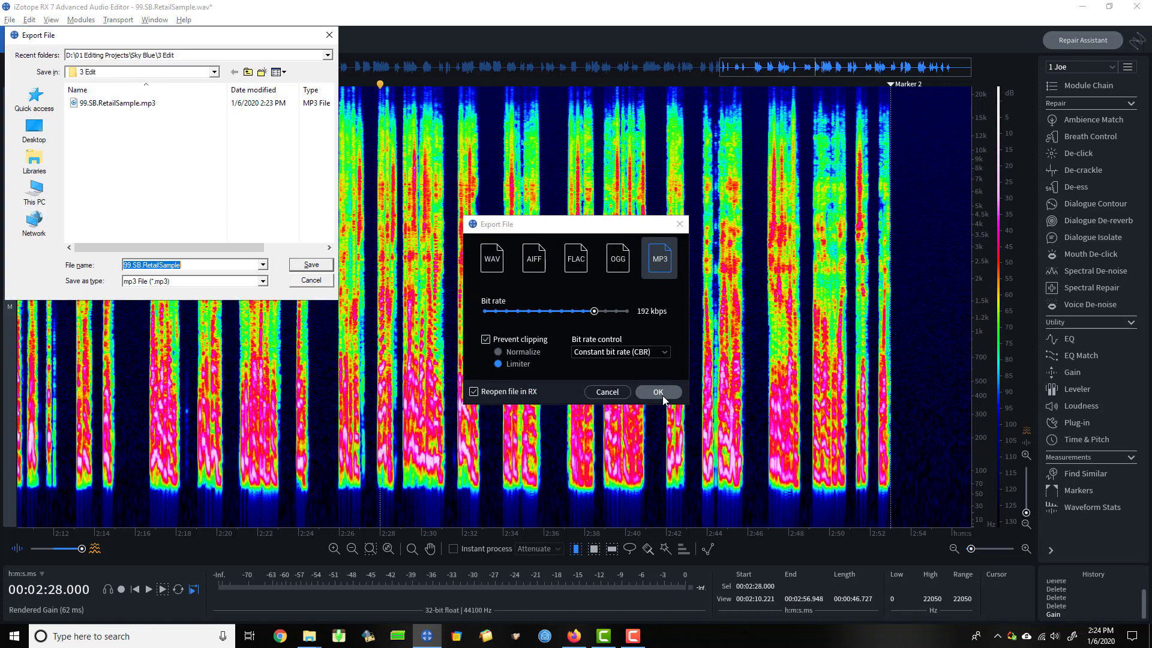
left_click(311, 266)
left_click(586, 360)
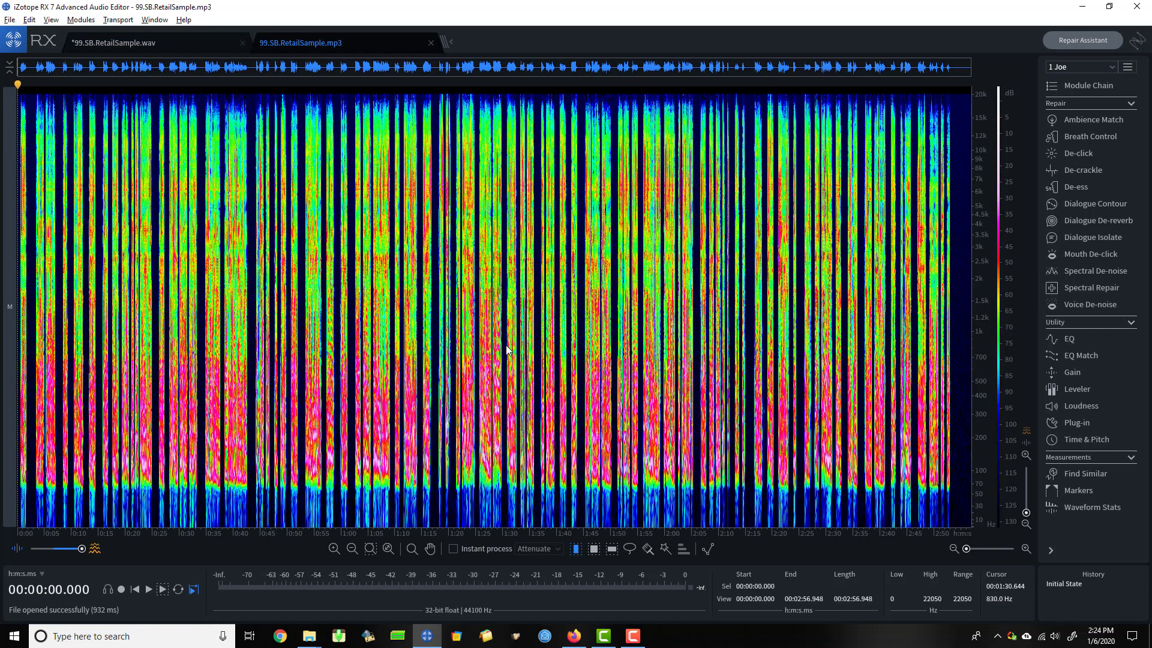
- Check the levels of the re-exported MP3 in Waveform Stats
left_click(1082, 513)
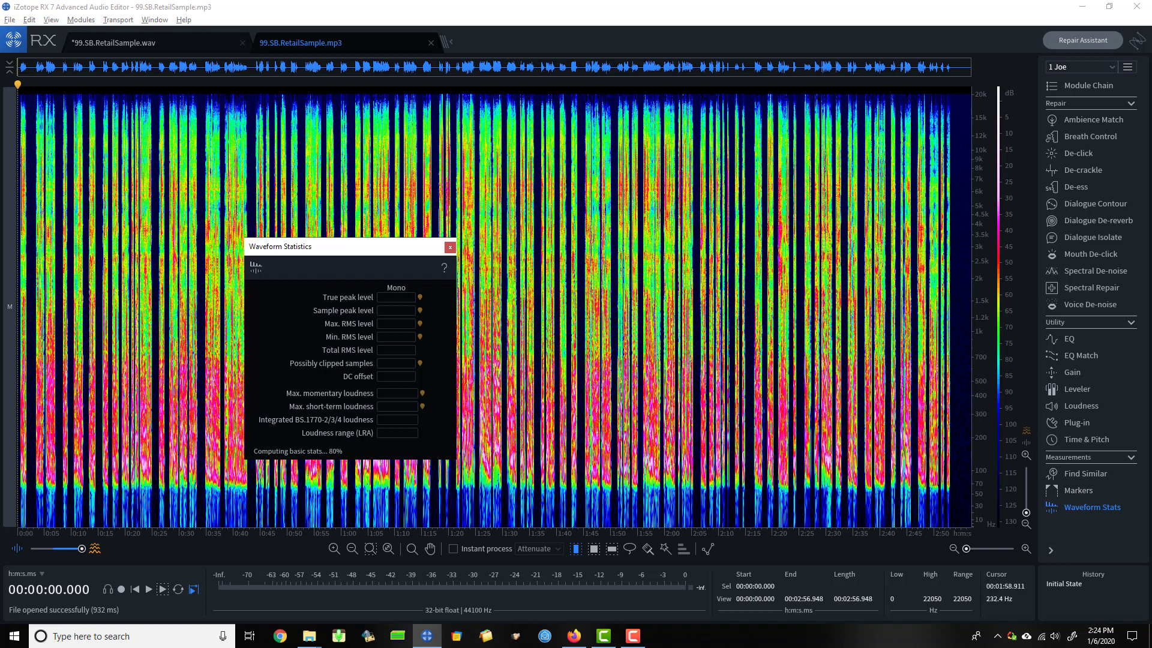